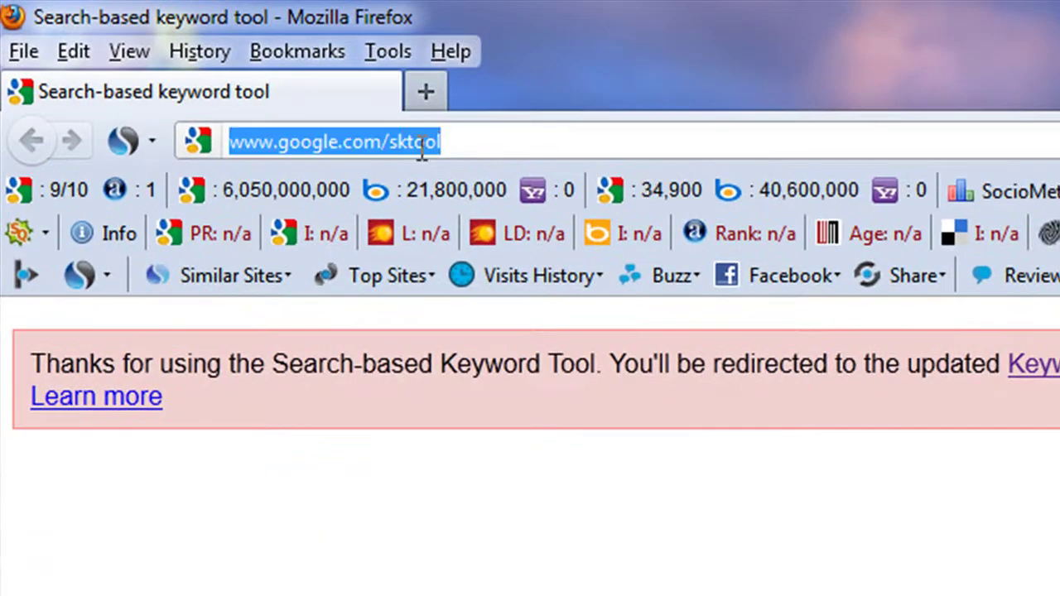
left_click(391, 144)
left_click(476, 144)
key("Return")
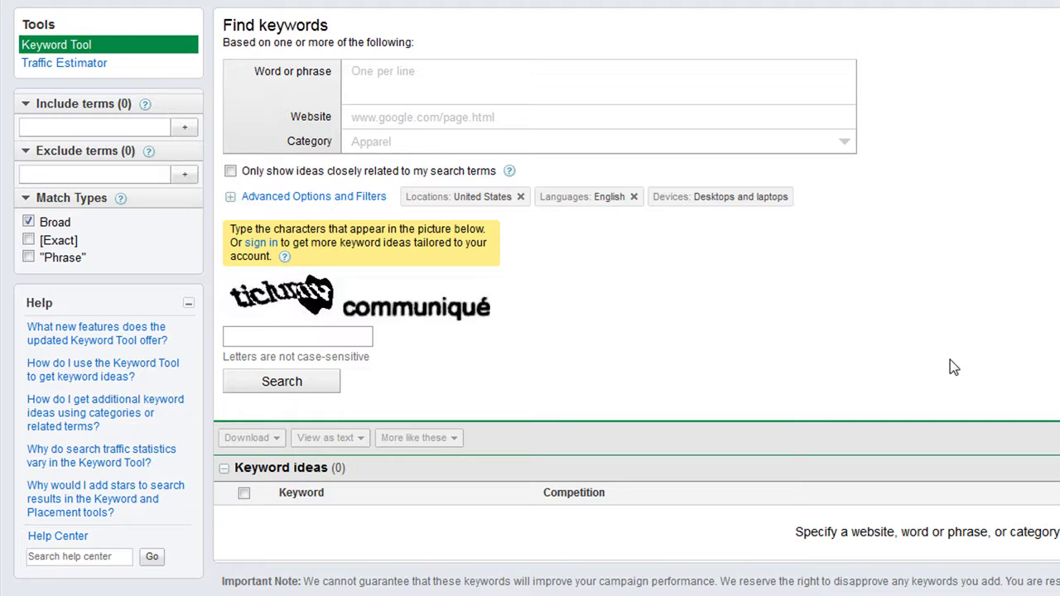
Step: Enter "massive websites" as the word or phrase and restrict the match types to Phrase only
type("massive websites")
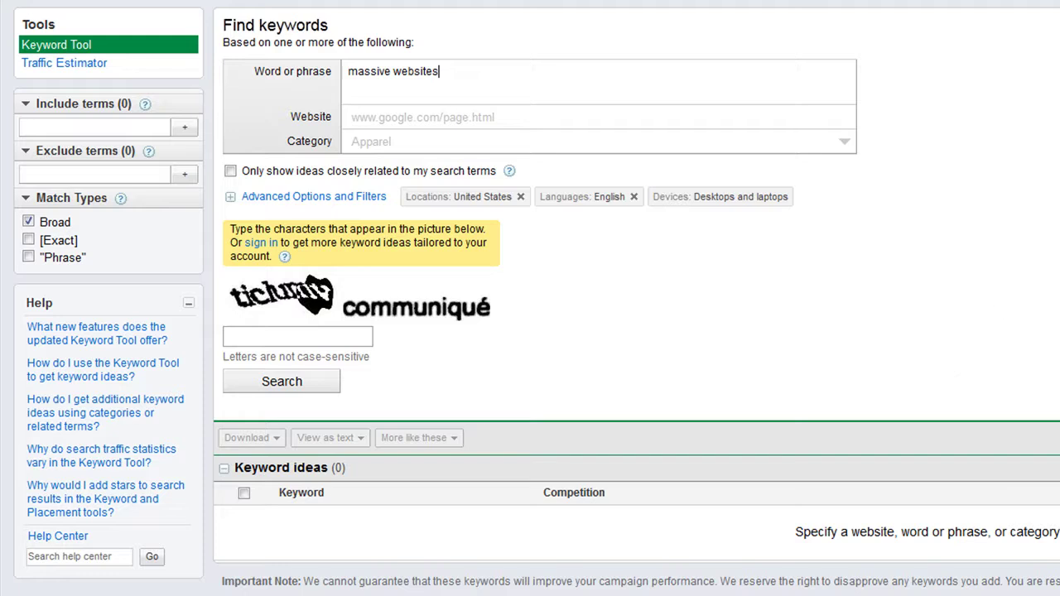
left_click(28, 222)
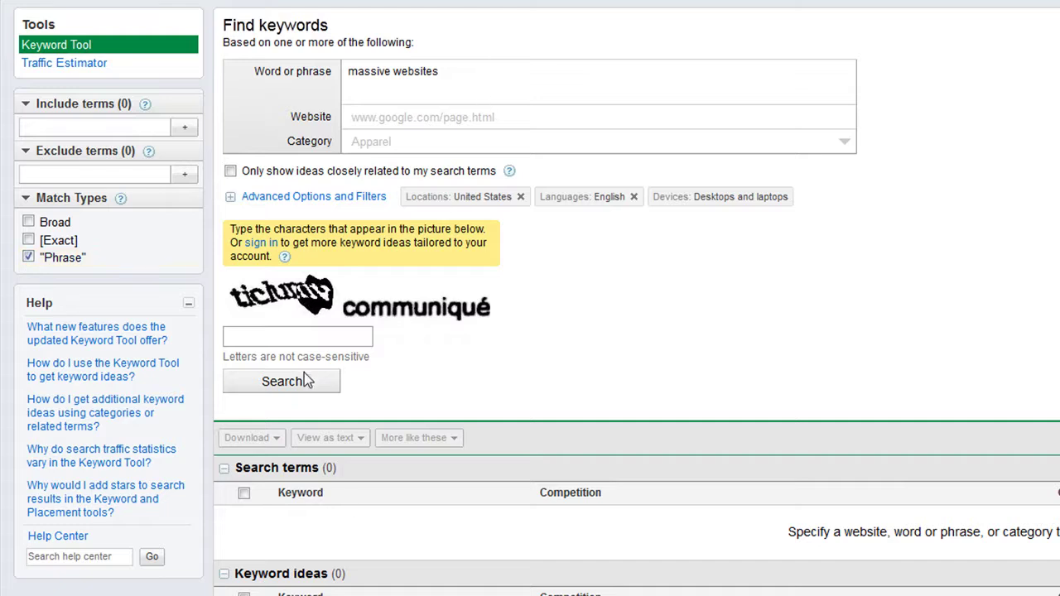
Step: Try to run the keyword search after filling in the verification characters from the picture
left_click(332, 336)
type("tichmv com")
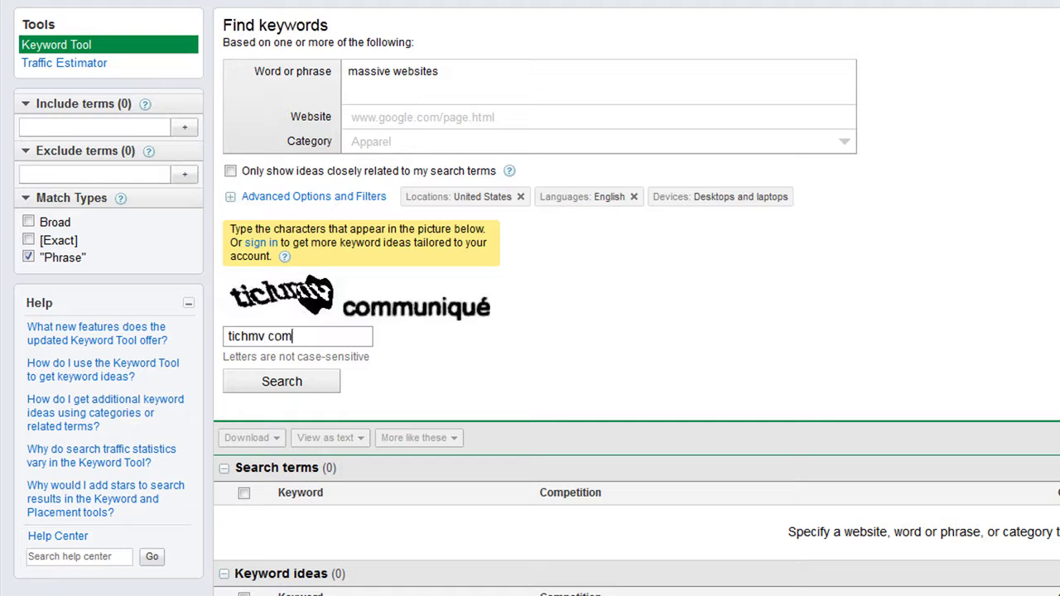
type("munica")
key("BackSpace")
key("BackSpace")
type("que")
left_click(282, 383)
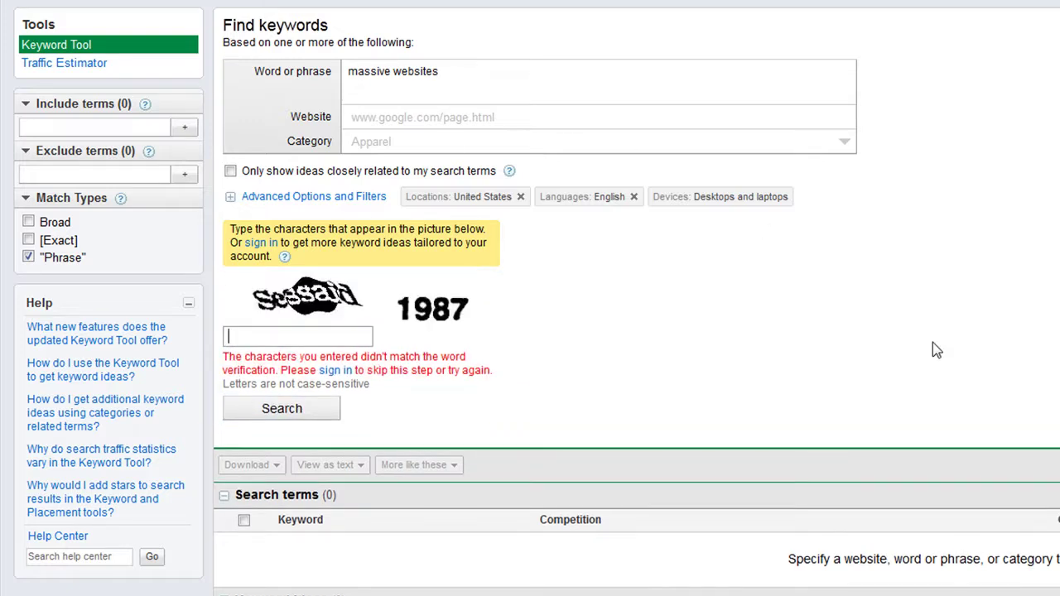
Step: Submit the keyword search with the new picture's verification characters and sort the keyword ideas by Global Monthly Searches
type("sessaid 1")
type("987")
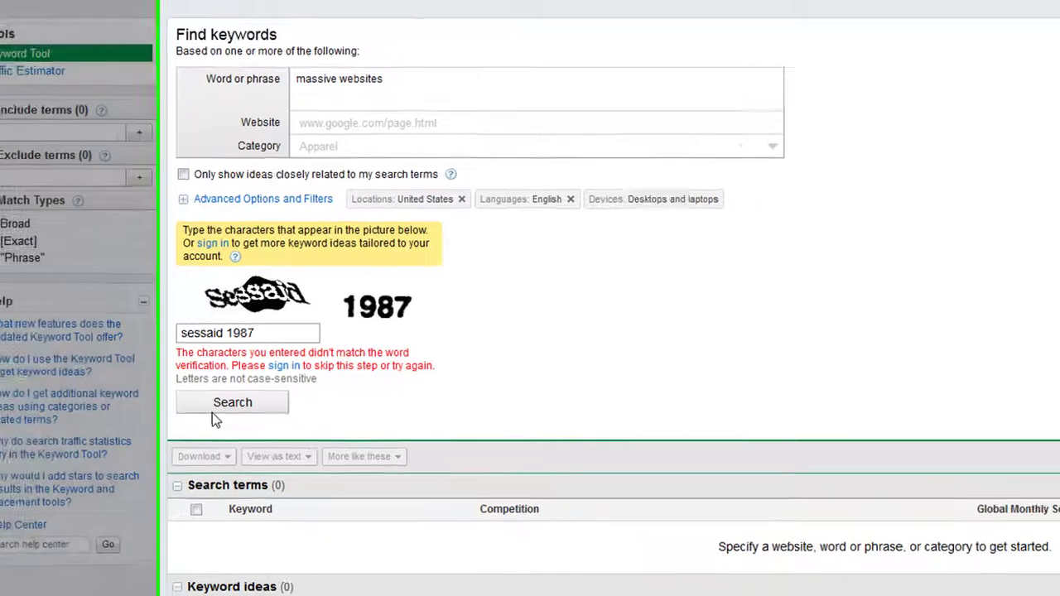
left_click(273, 415)
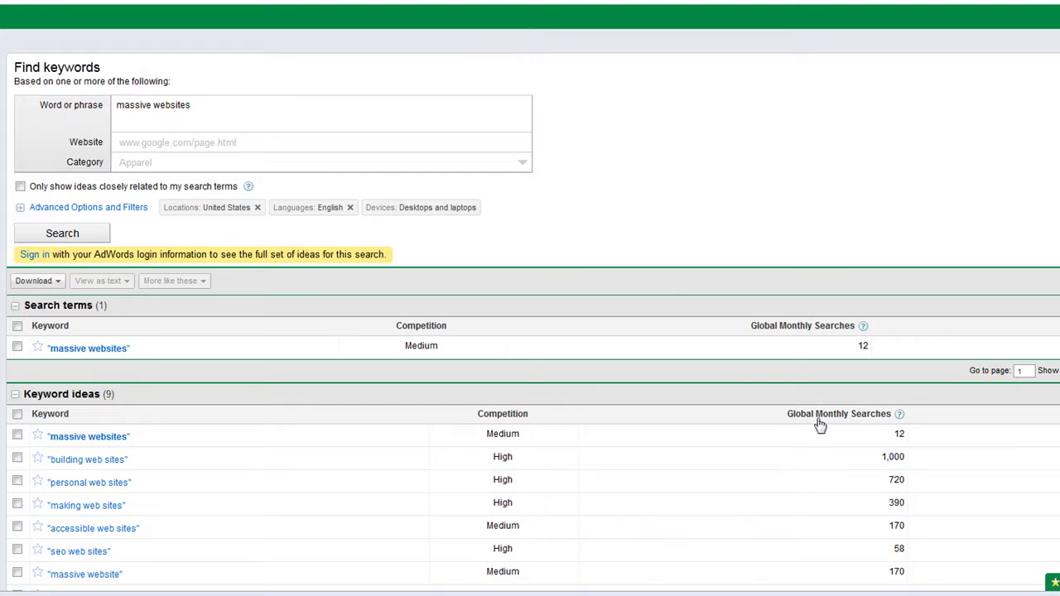
left_click(857, 421)
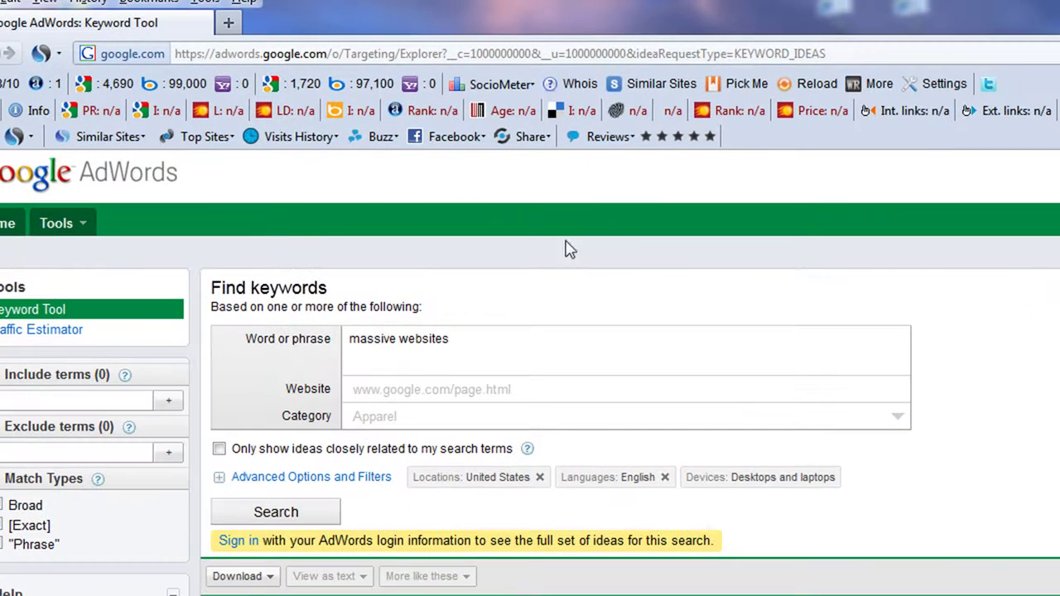
Step: Check whether the domain buildingwebsites.com is taken by loading it in a new browser tab
left_click(227, 22)
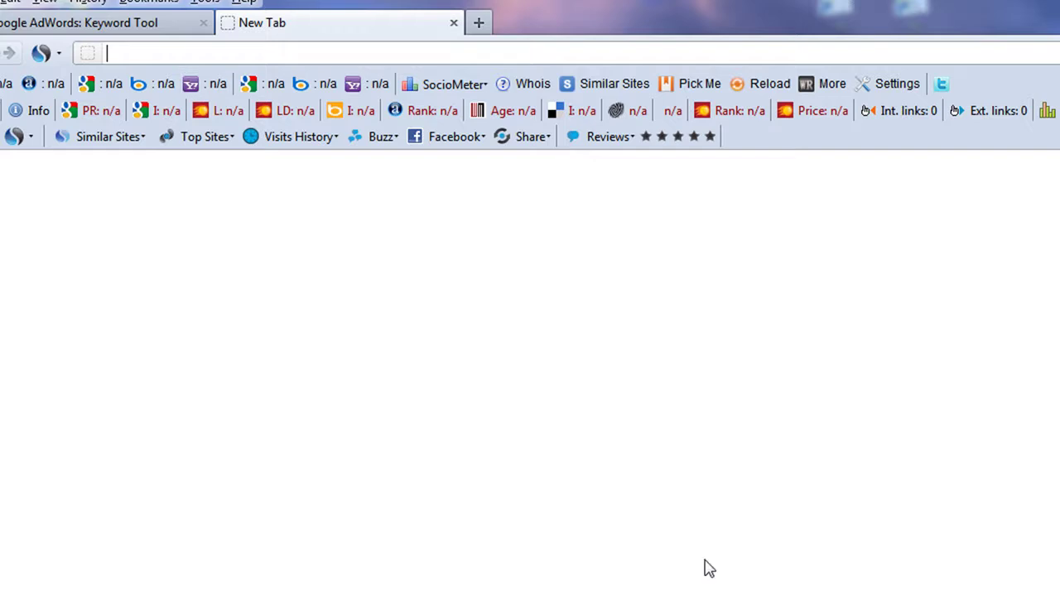
type("buildingwebsites.com")
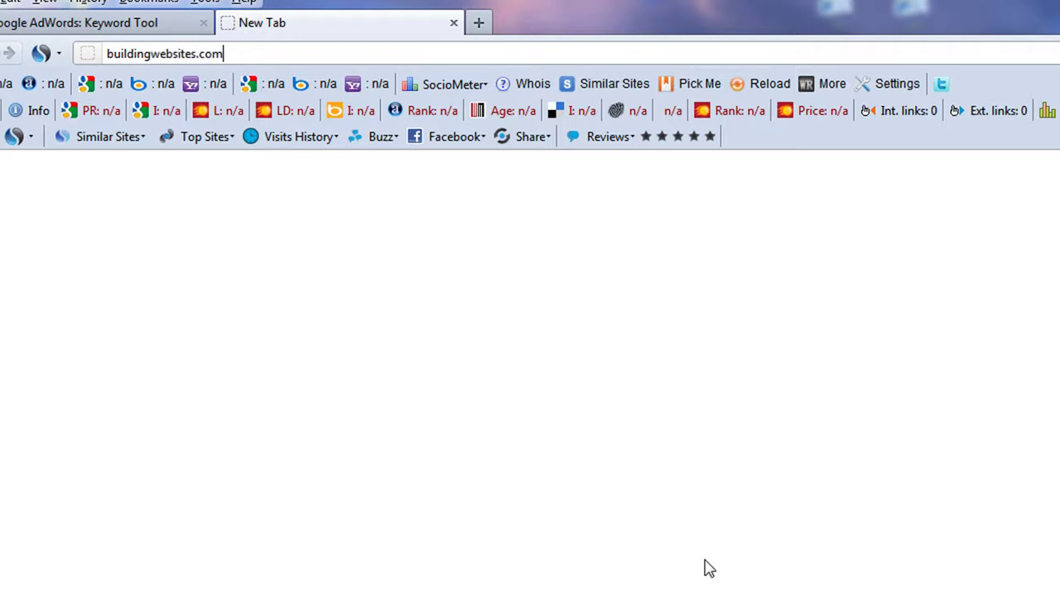
key("Return")
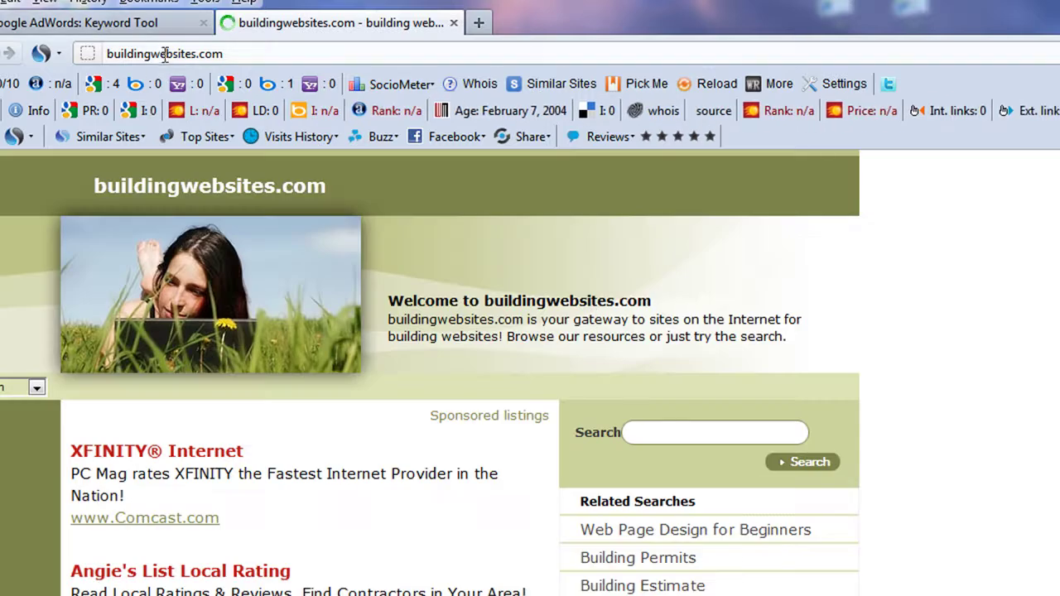
Step: Check the hyphenated domain building-websites.com by loading it in the same tab
left_click(161, 55)
left_click(152, 54)
type("-")
key("Return")
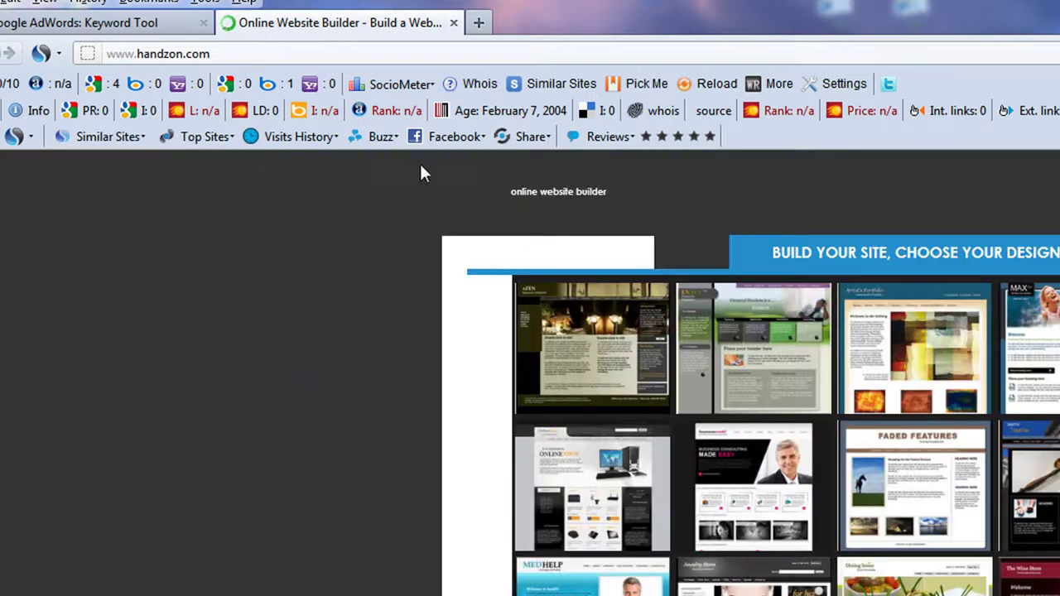
Step: Check whether the domain buildingwebsites.net is in use by loading it
left_click(187, 53)
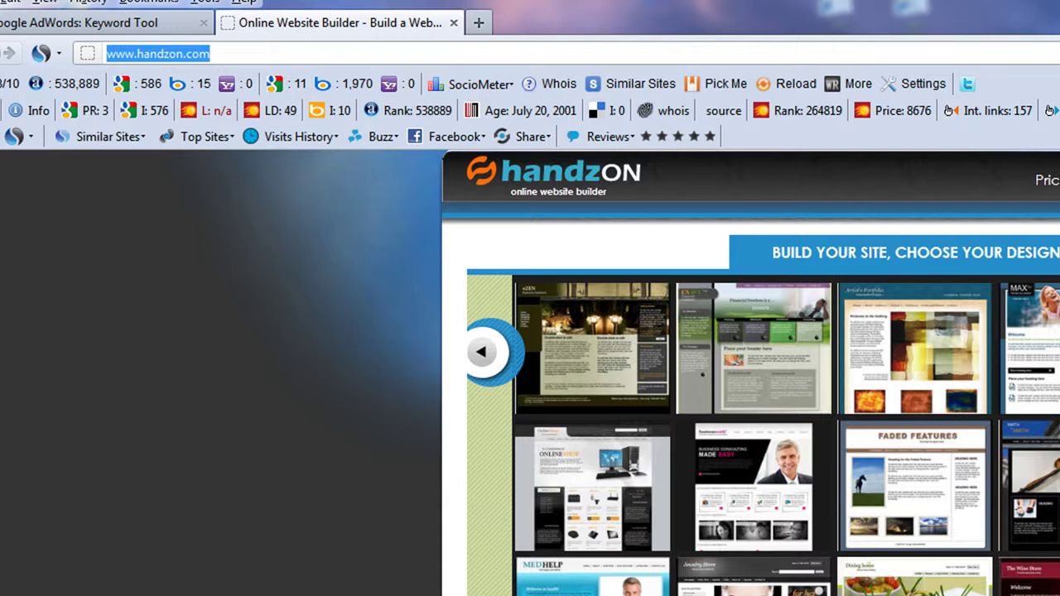
type("building")
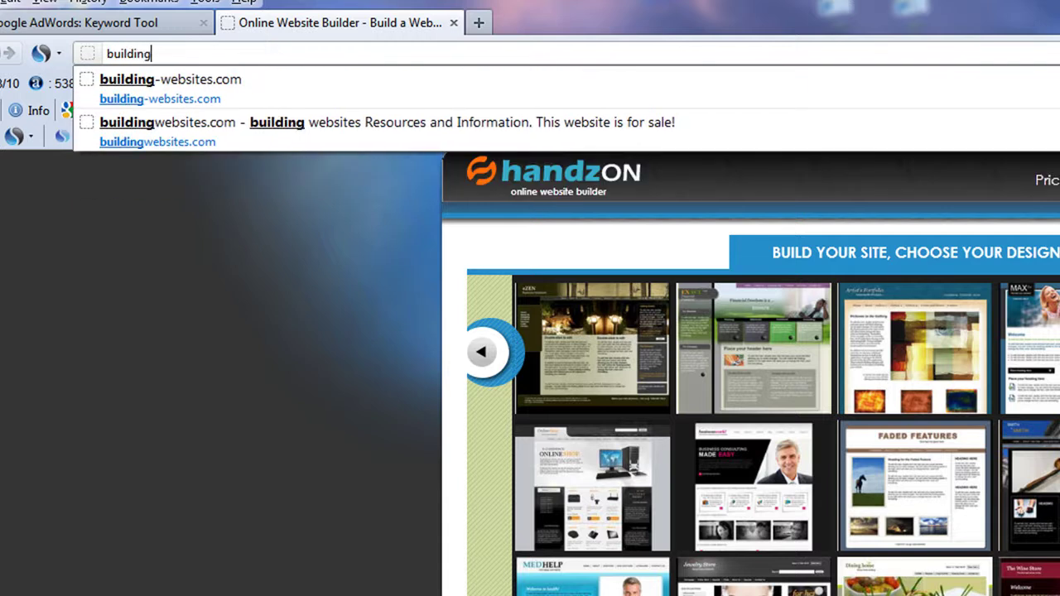
type("websites.n")
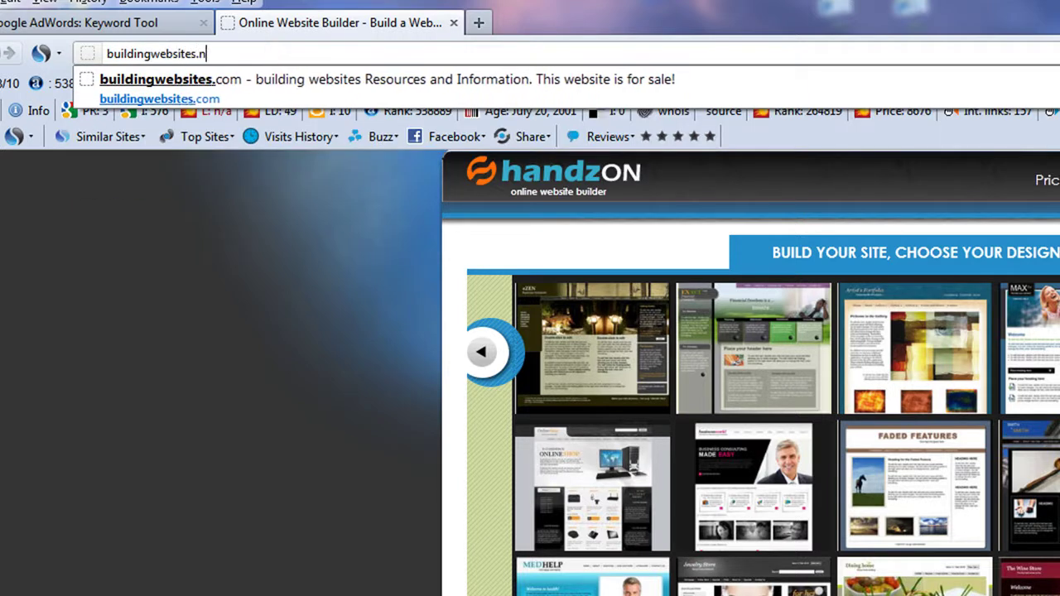
type("et")
key("Return")
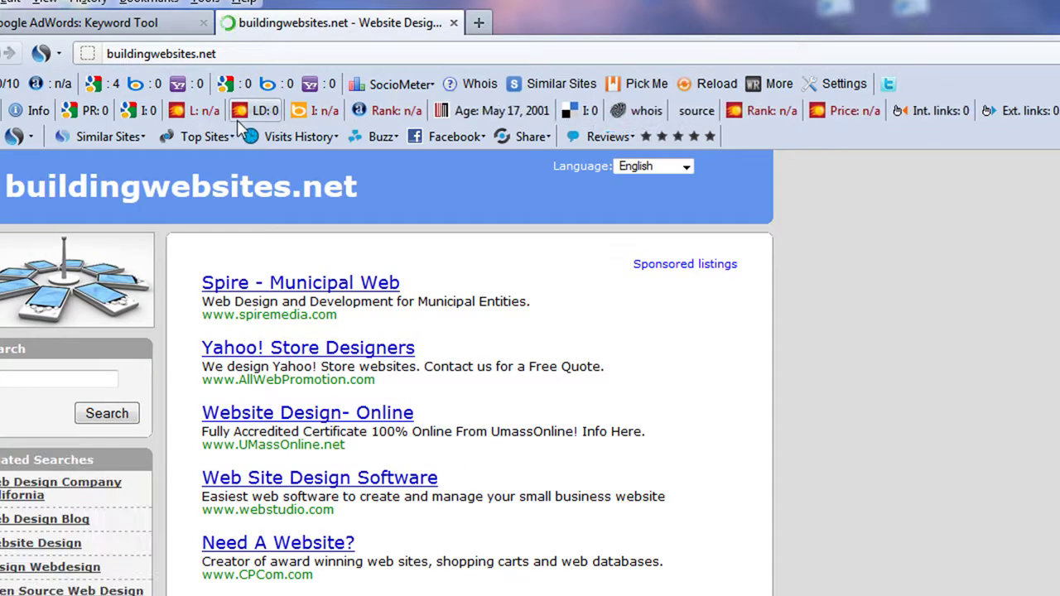
Step: Add a hyphen between the two words of the address and load building-websites.net to check its availability
left_click(160, 55)
left_click(148, 54)
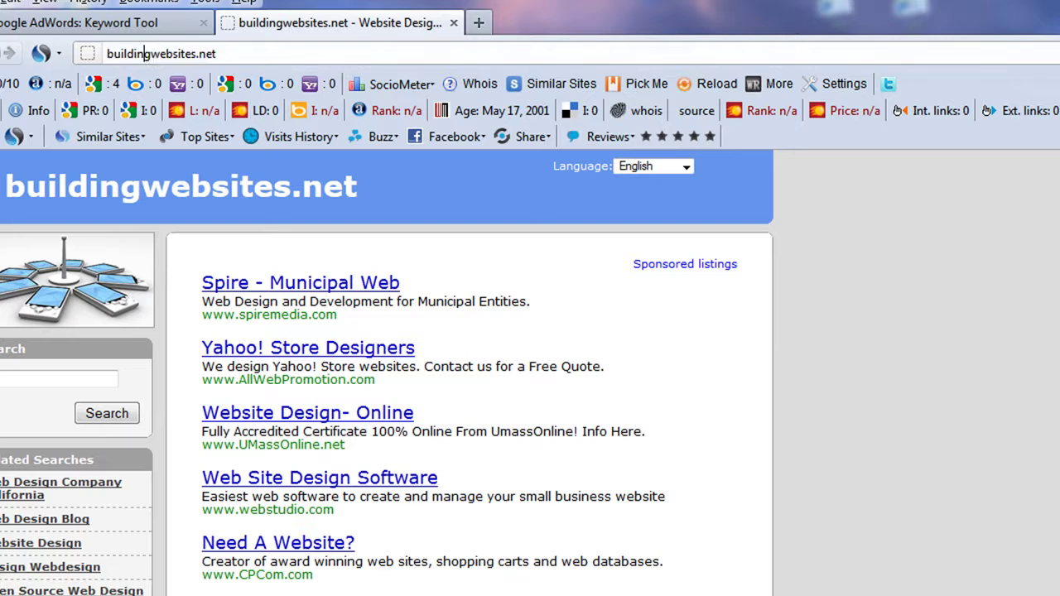
type("-")
key("Return")
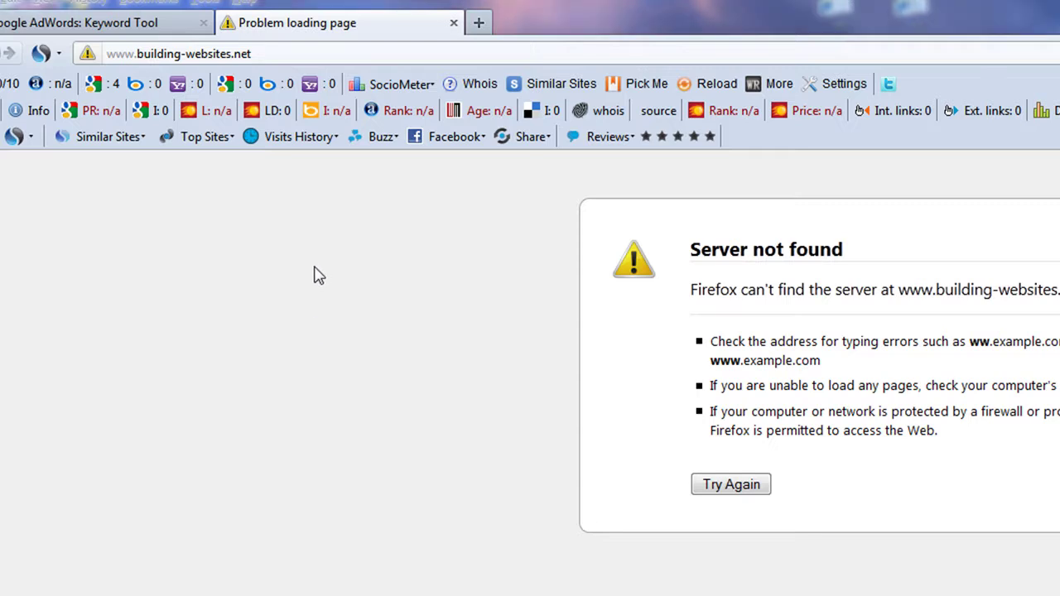
key("ctrl+l")
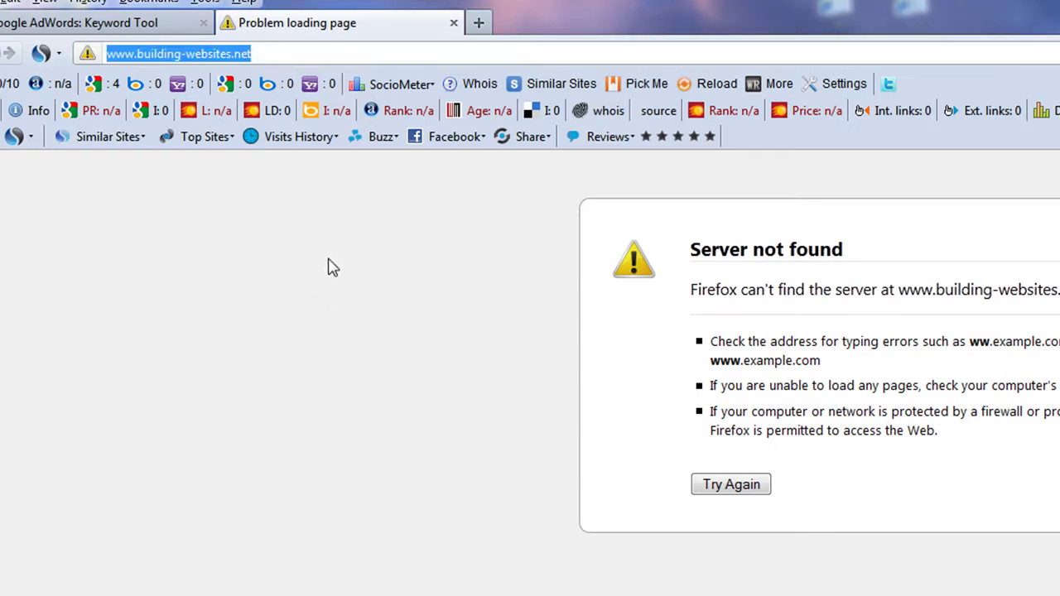
left_click(260, 52)
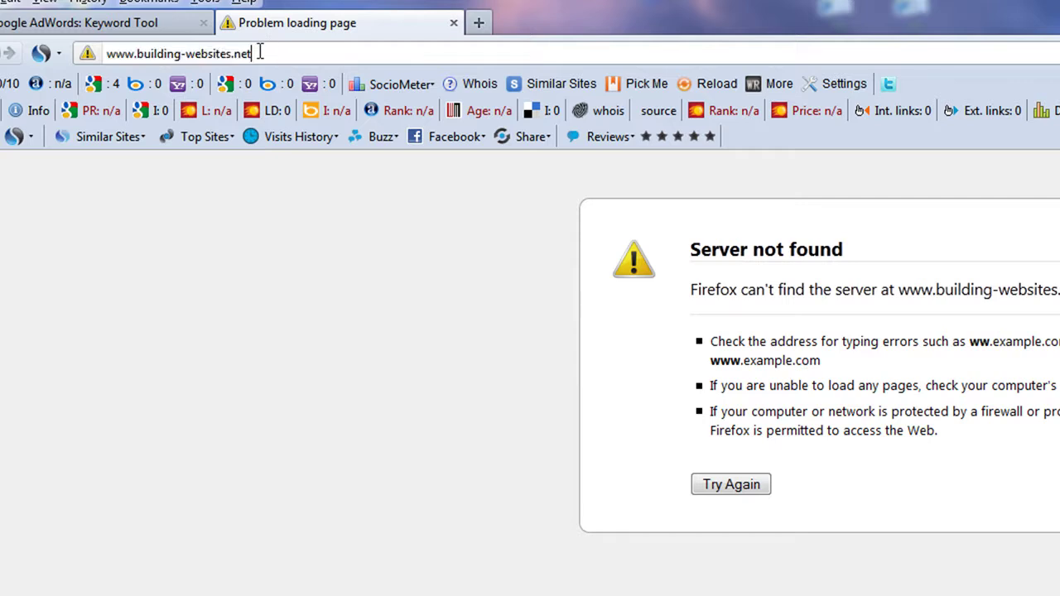
left_click_drag(236, 53, 309, 53)
key("BackSpace")
key("BackSpace")
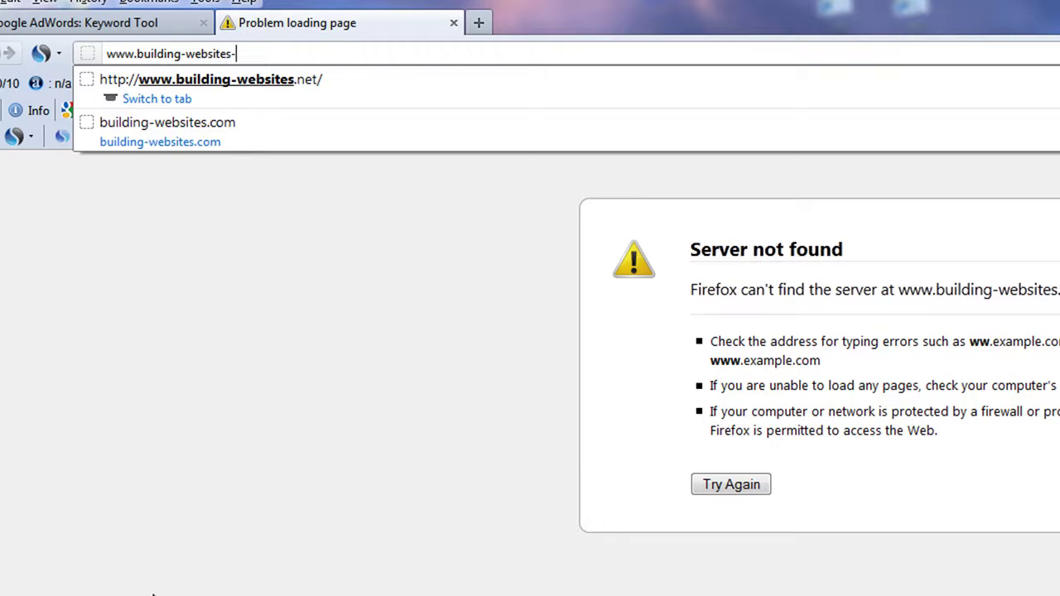
type("-")
type("toda")
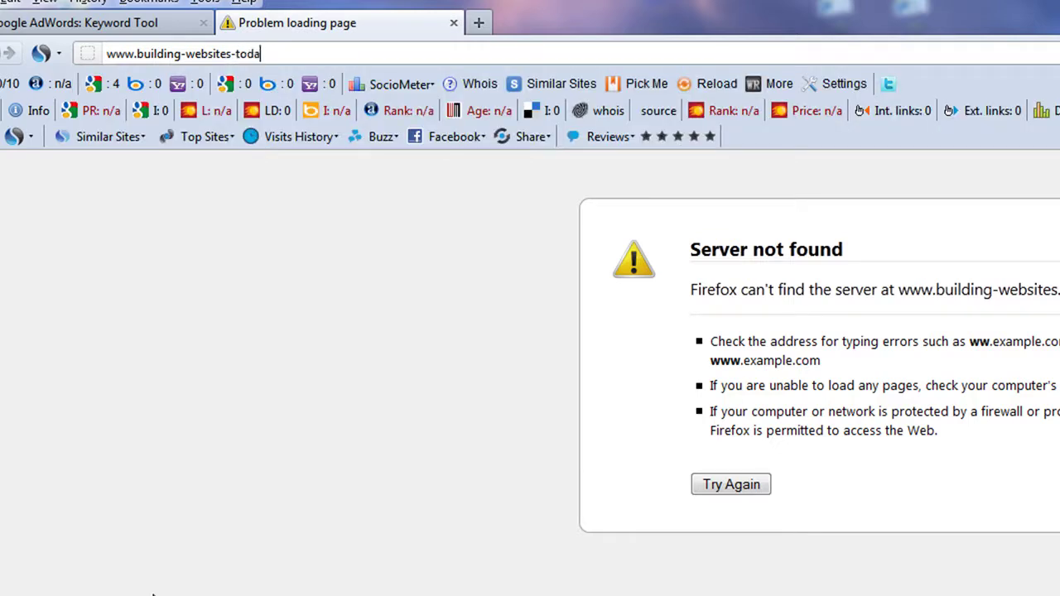
type("y.com")
key("Return")
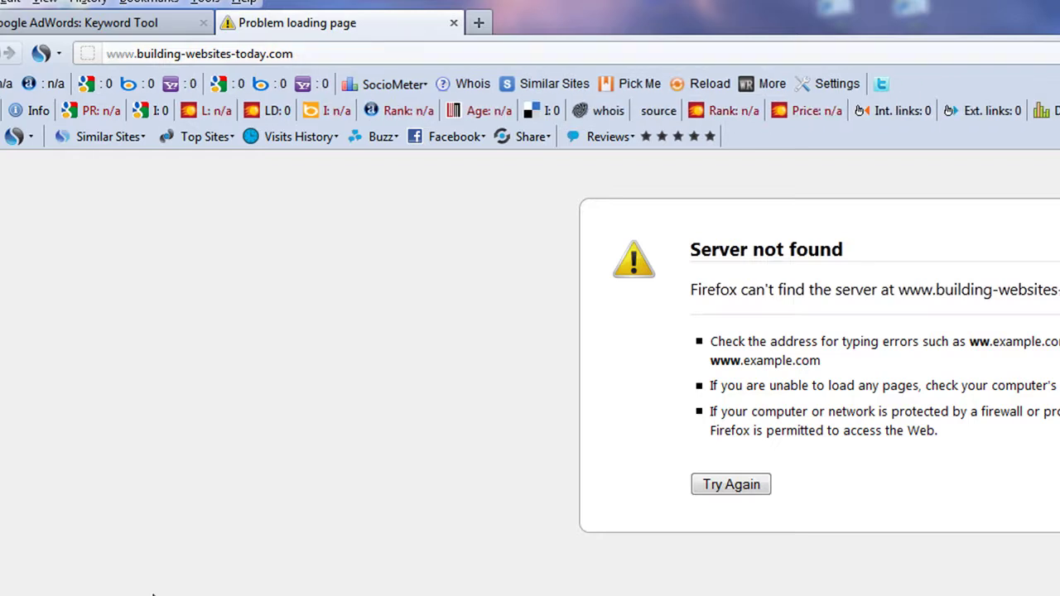
left_click(248, 54)
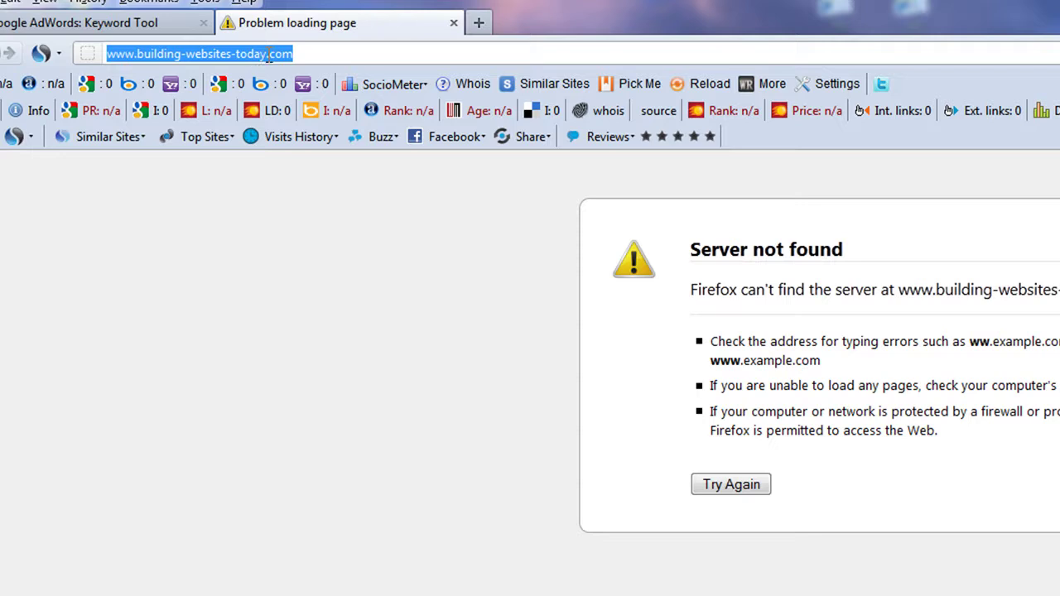
left_click(268, 55)
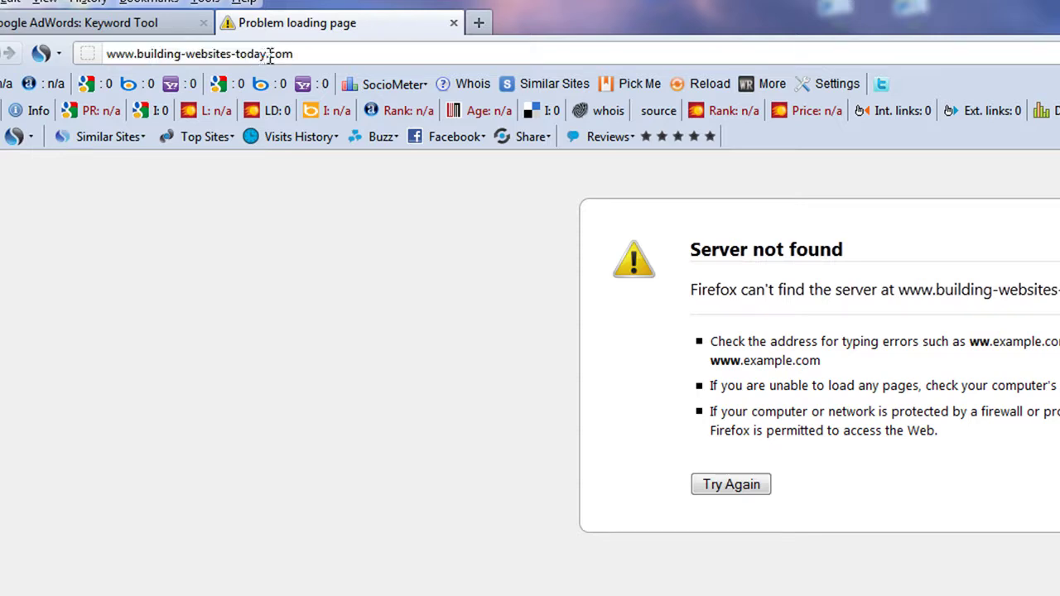
left_click_drag(269, 55, 236, 55)
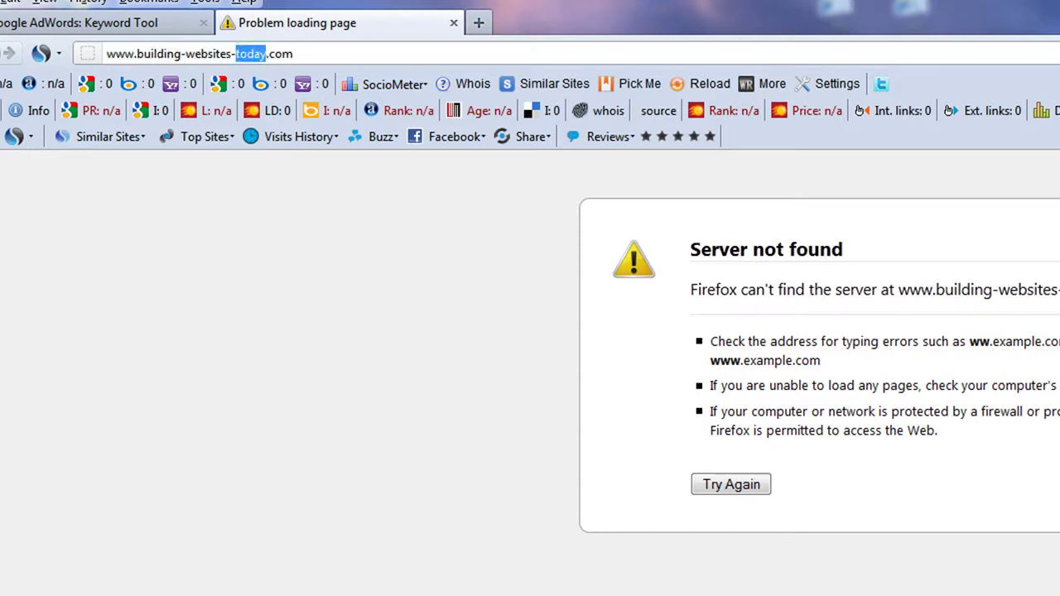
type("now")
key("Return")
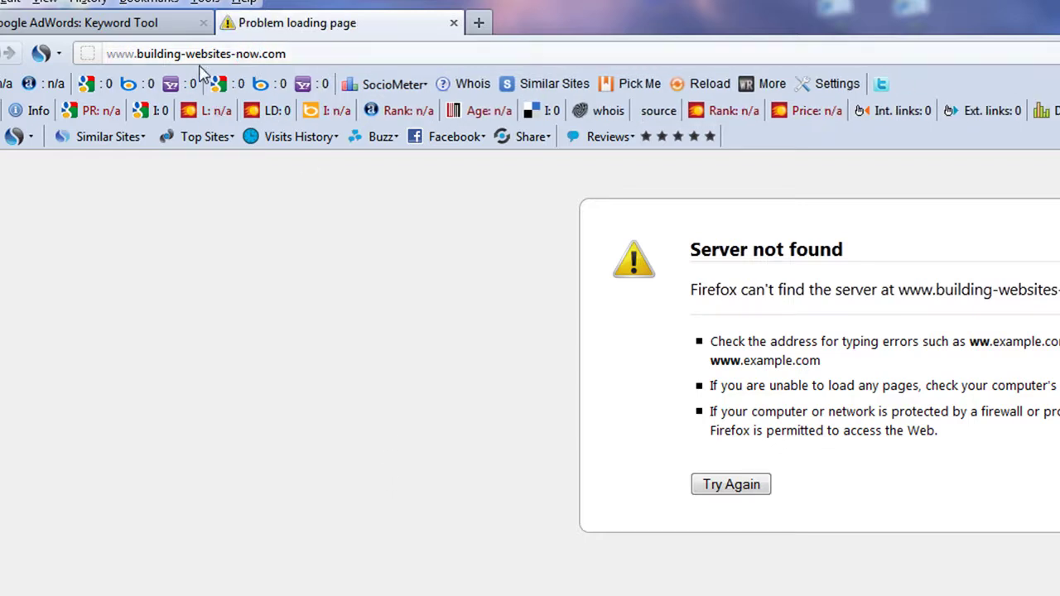
left_click(231, 55)
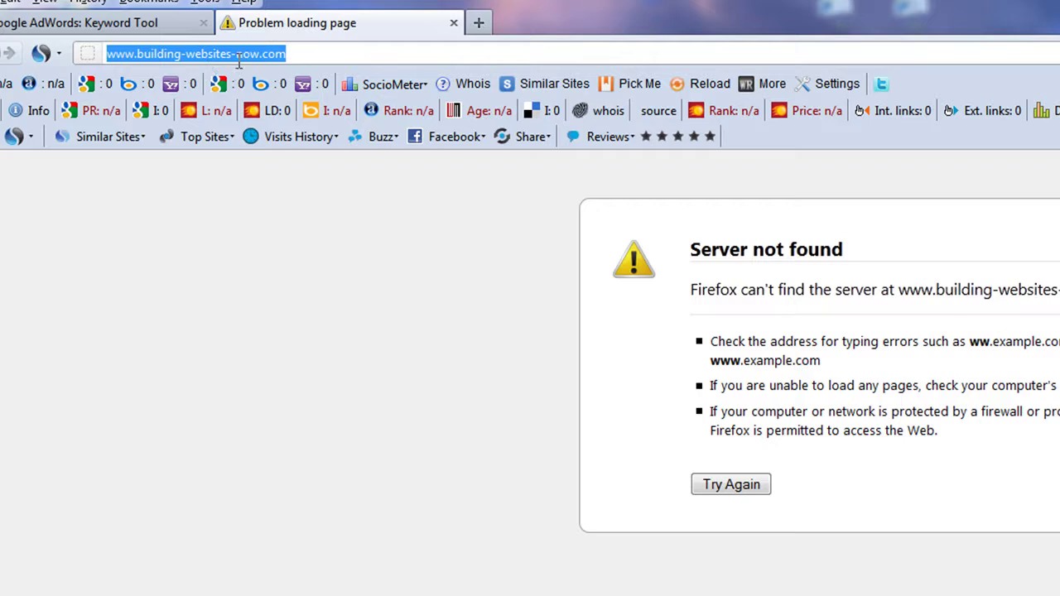
left_click(234, 55)
left_click_drag(232, 55, 257, 107)
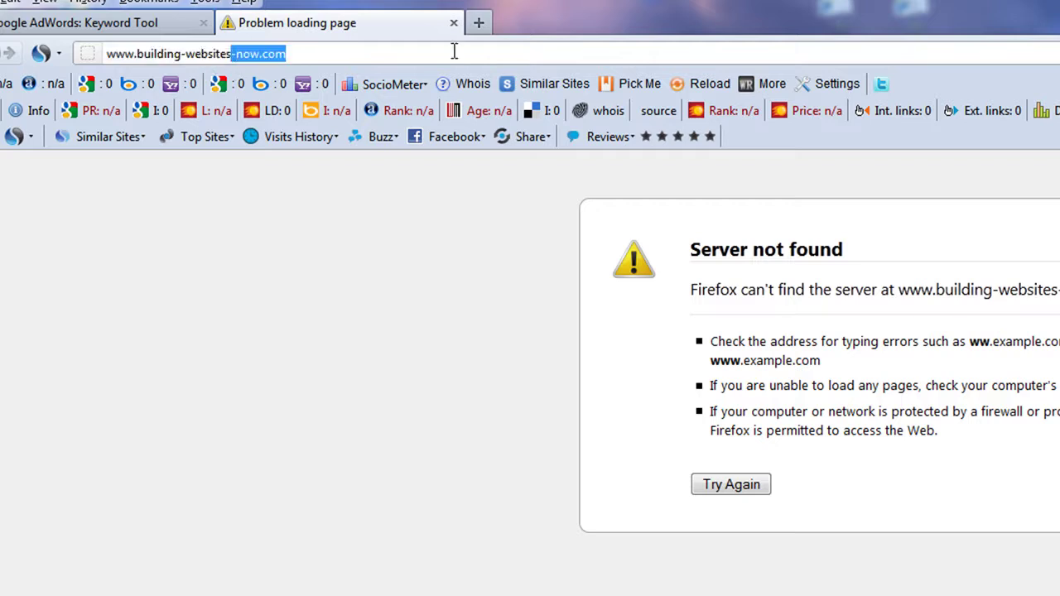
type(".net")
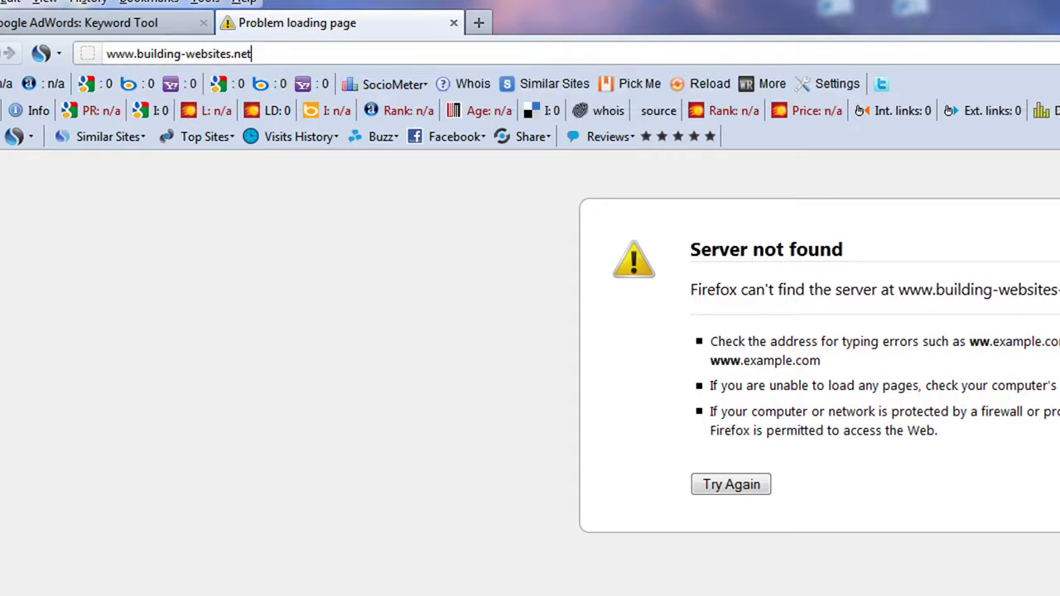
key("Return")
left_click(178, 54)
right_click(178, 55)
key("super+c")
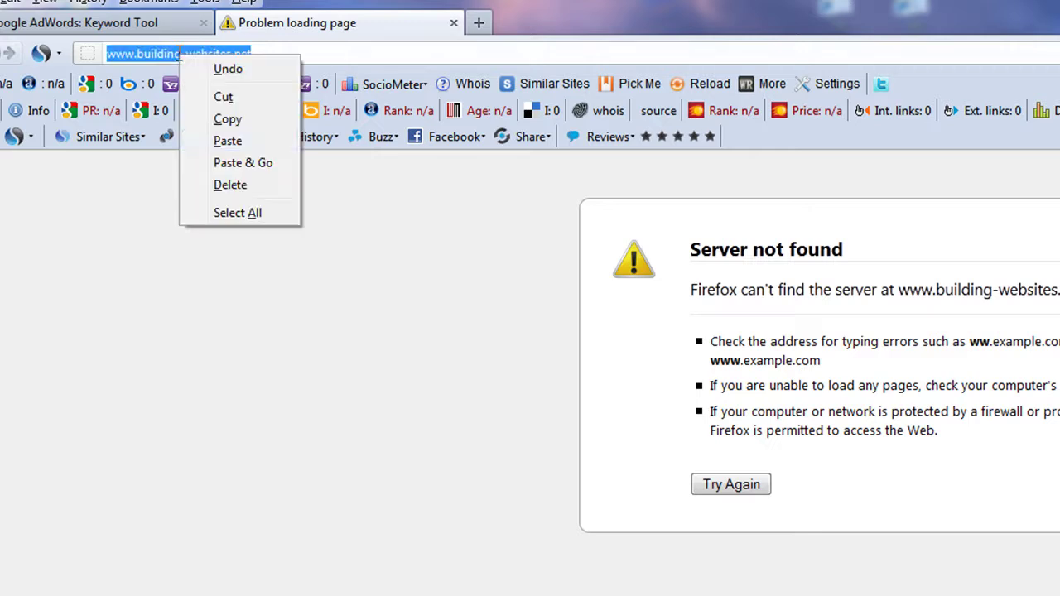
left_click(263, 122)
key("alt+Tab")
right_click(903, 505)
left_click(984, 593)
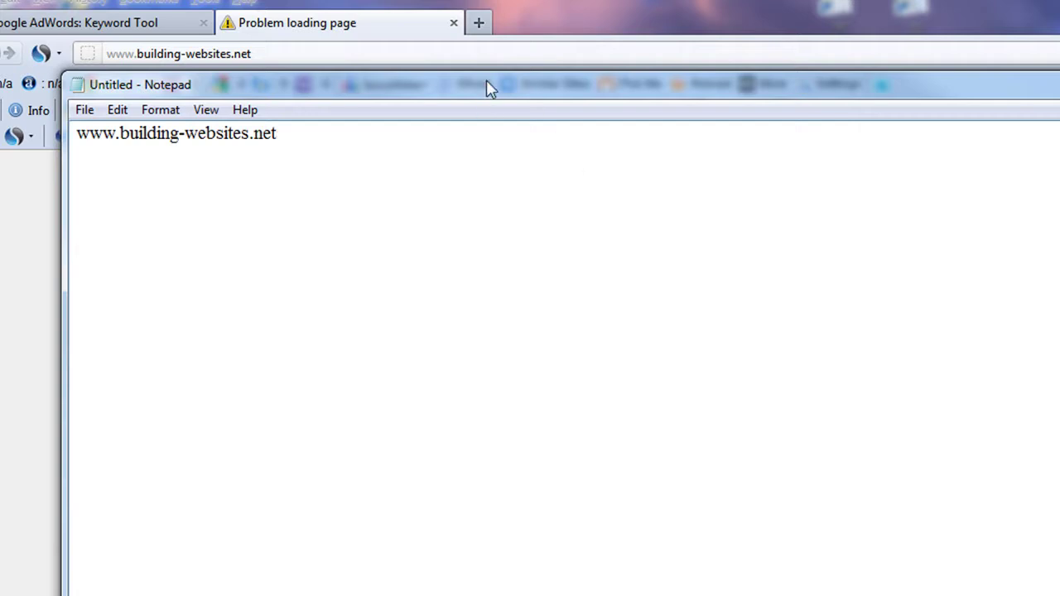
Step: Switch back to Firefox and replace the current address with mowg-crew.com to load that site
key("alt+Tab")
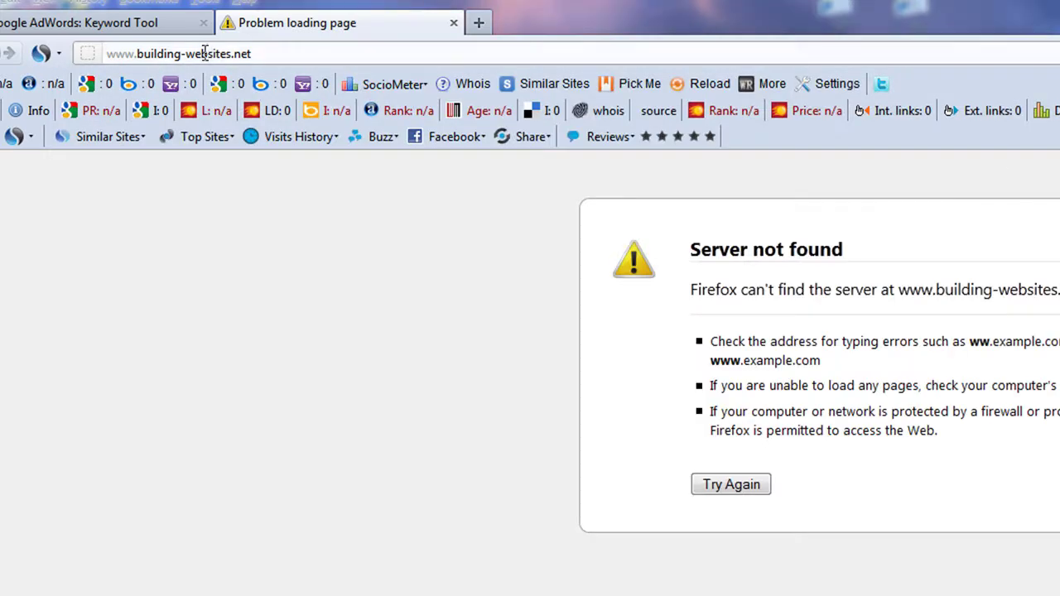
key("BackSpace")
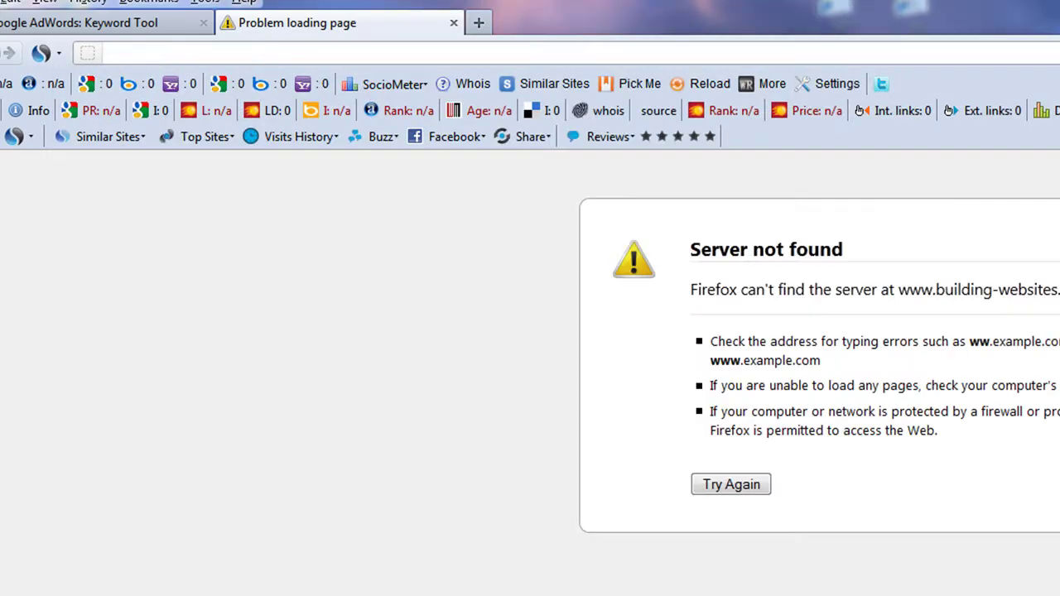
type("mowg-crew.com")
key("Return")
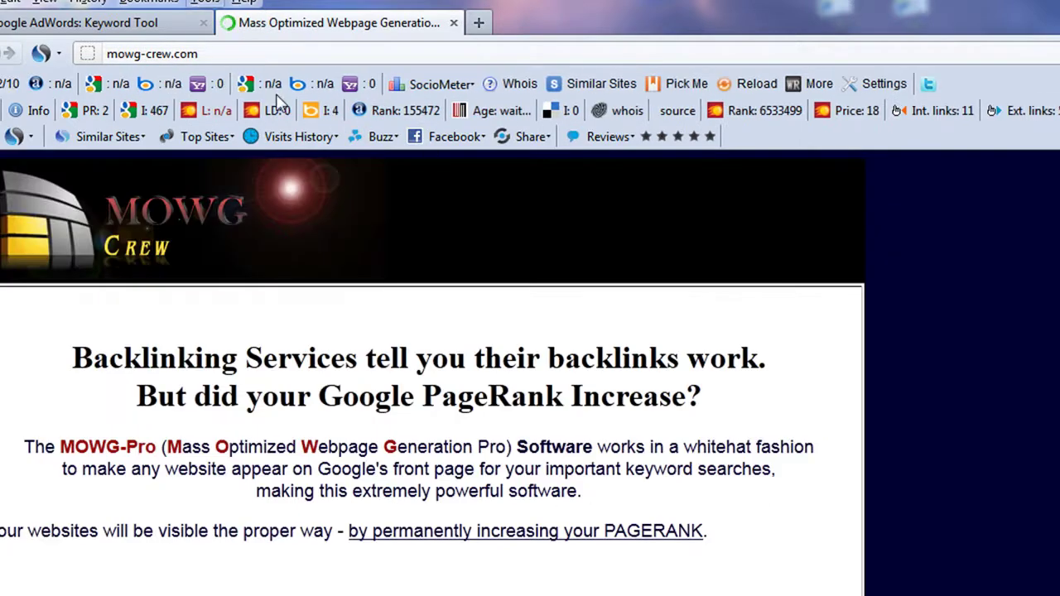
left_click(146, 49)
left_click(139, 51)
left_click_drag(141, 53, 105, 53)
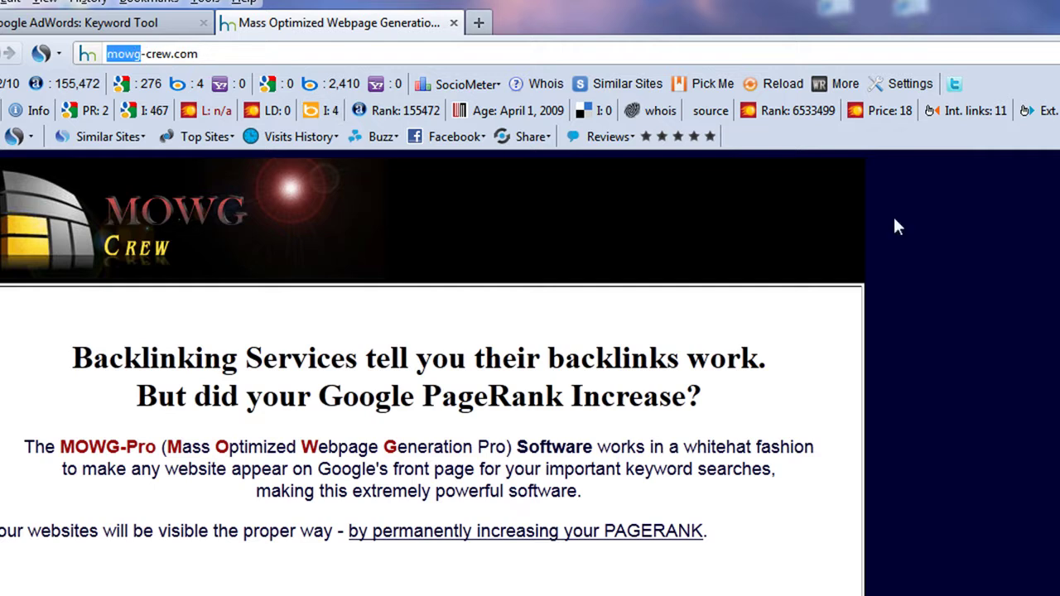
left_click(105, 53)
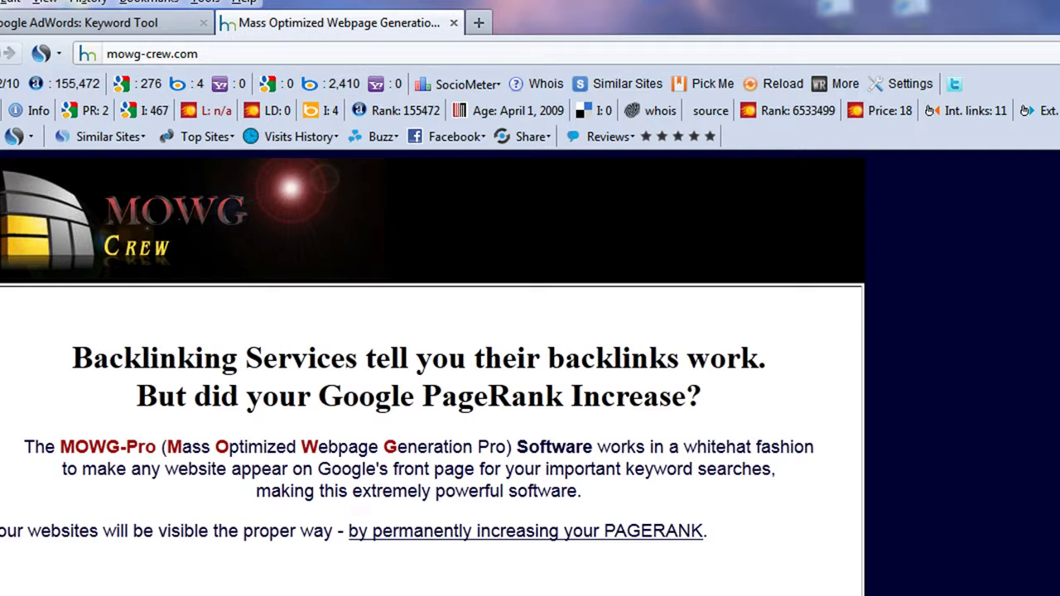
Step: Open the MOWG USAGE: RESOURCES page linked on the mowg-crew.com home page
scroll(731, 365, "down", 15)
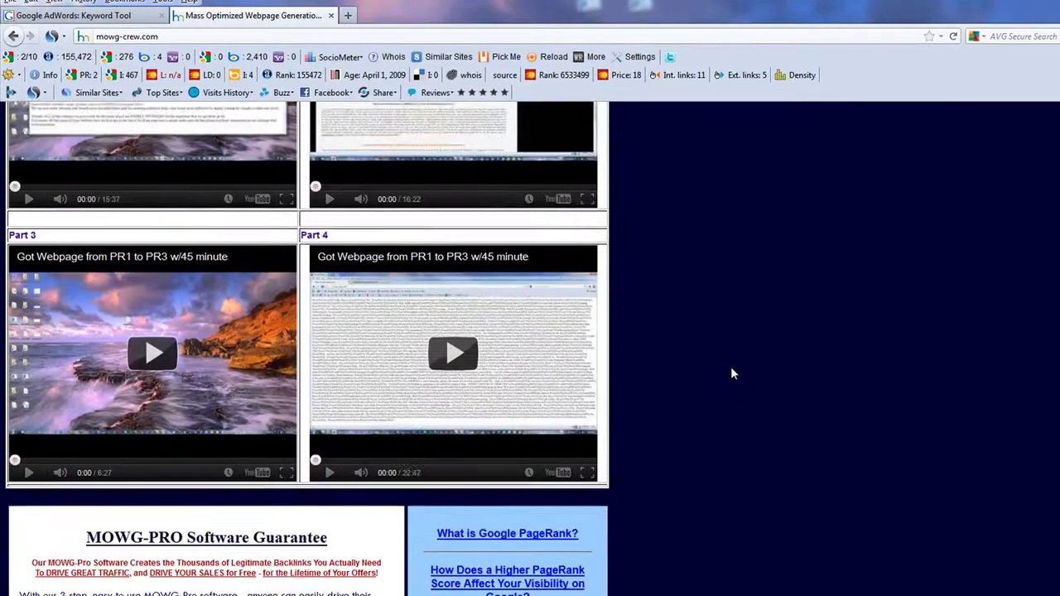
scroll(730, 373, "down", 10)
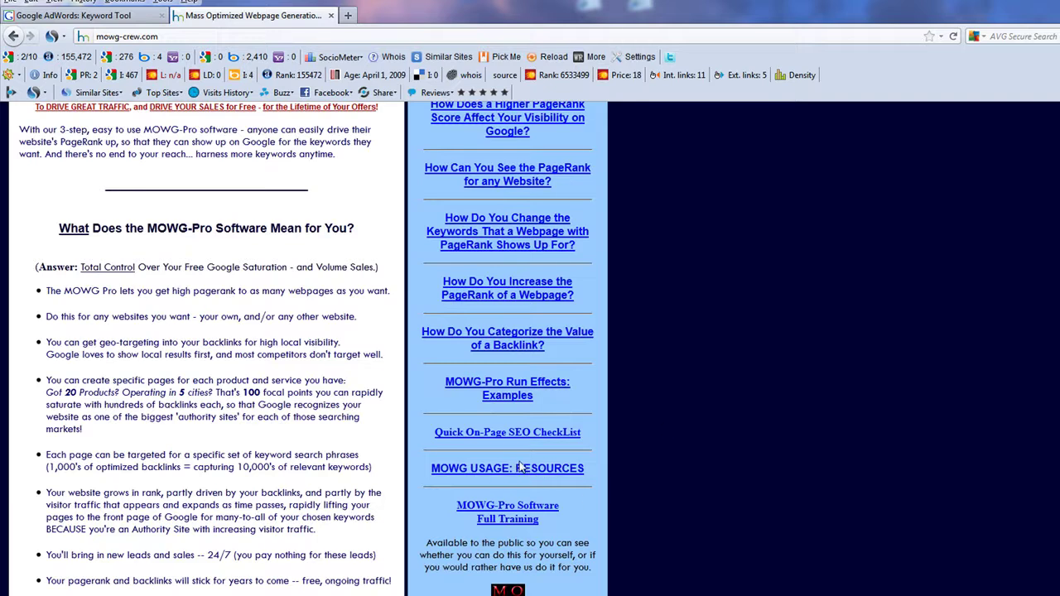
left_click(520, 468)
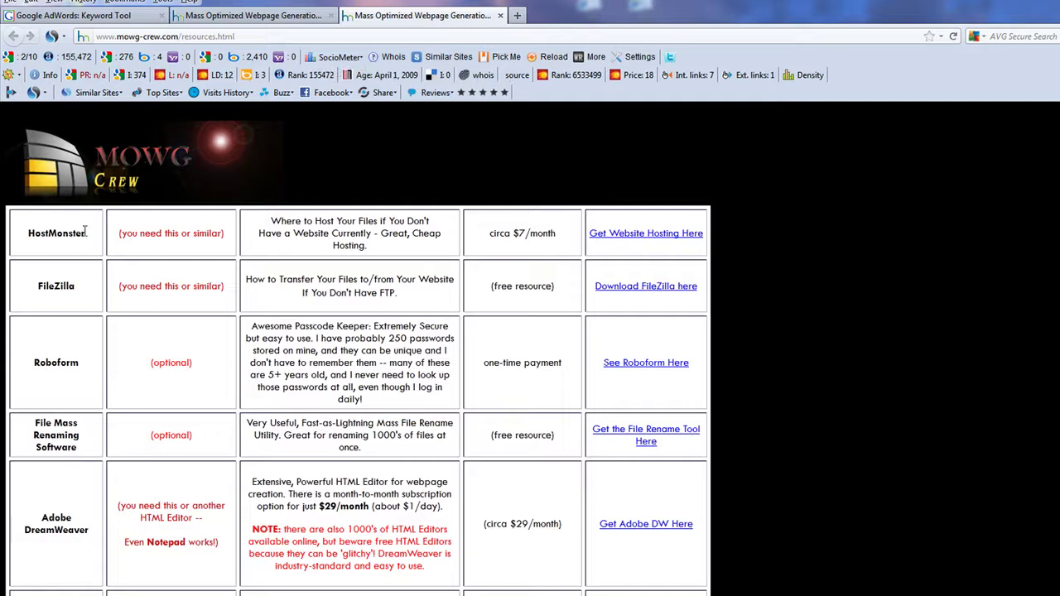
Step: Review the resources table's HostMonster, FileZilla, Roboform and Adobe DreamWeaver entries, including the DreamWeaver subscription price
left_click_drag(86, 235, 33, 229)
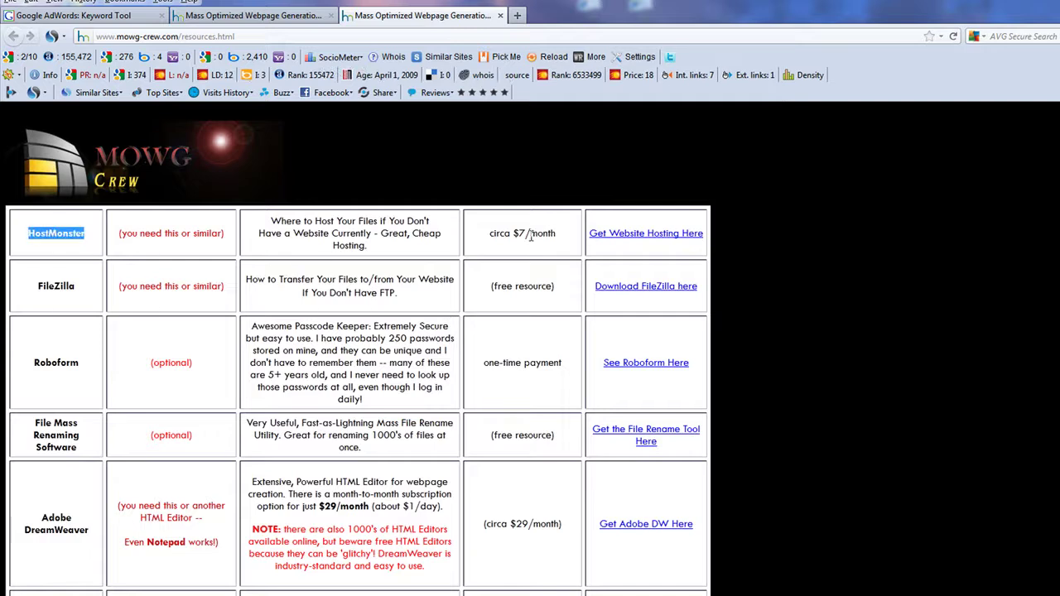
left_click(708, 266)
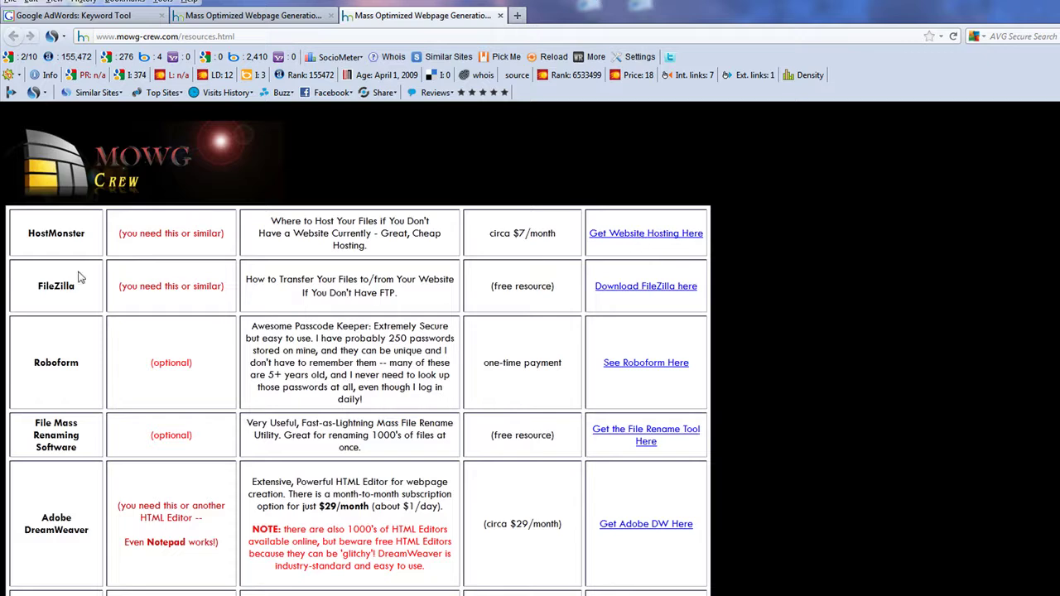
double_click(43, 286)
left_click(547, 285)
left_click_drag(91, 358, 33, 363)
left_click(361, 349)
left_click_drag(92, 535, 37, 523)
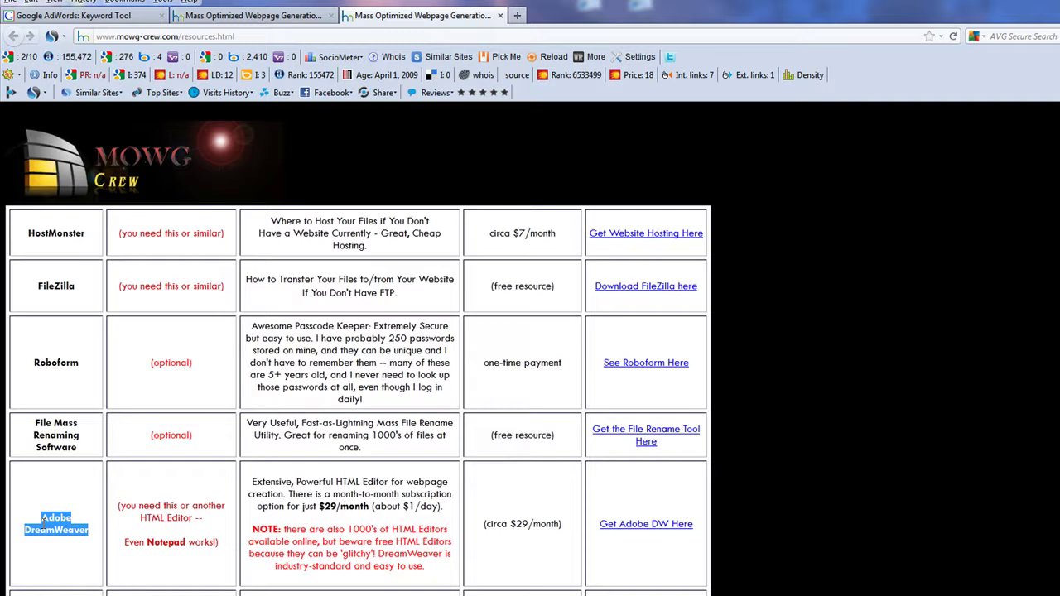
left_click(97, 537)
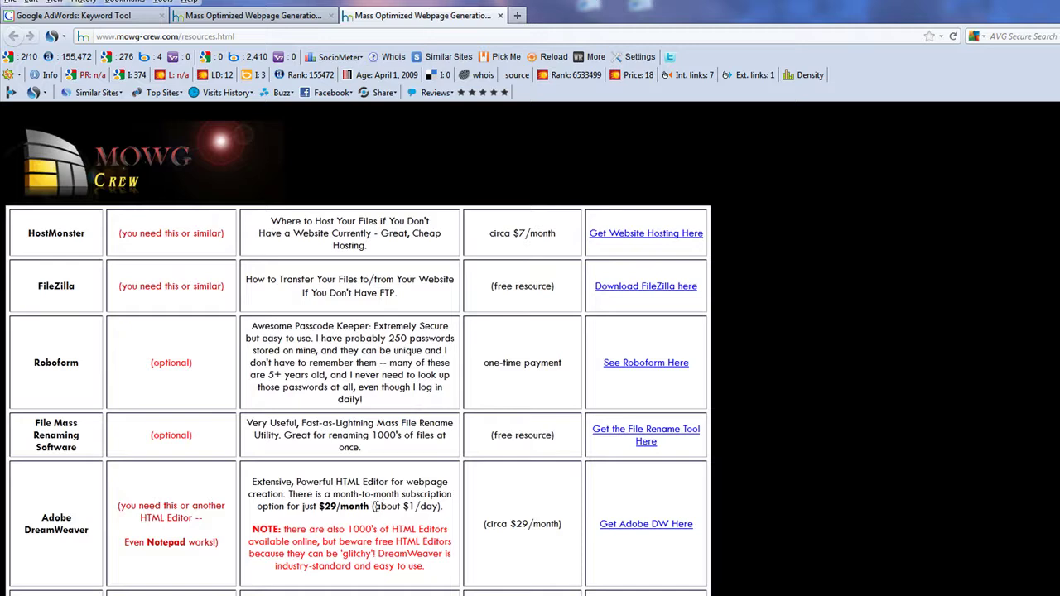
left_click_drag(445, 506, 319, 506)
left_click(371, 551)
Step: Follow the Get Website Hosting Here link through to HostMonster and start the hosting sign-up
left_click(650, 235)
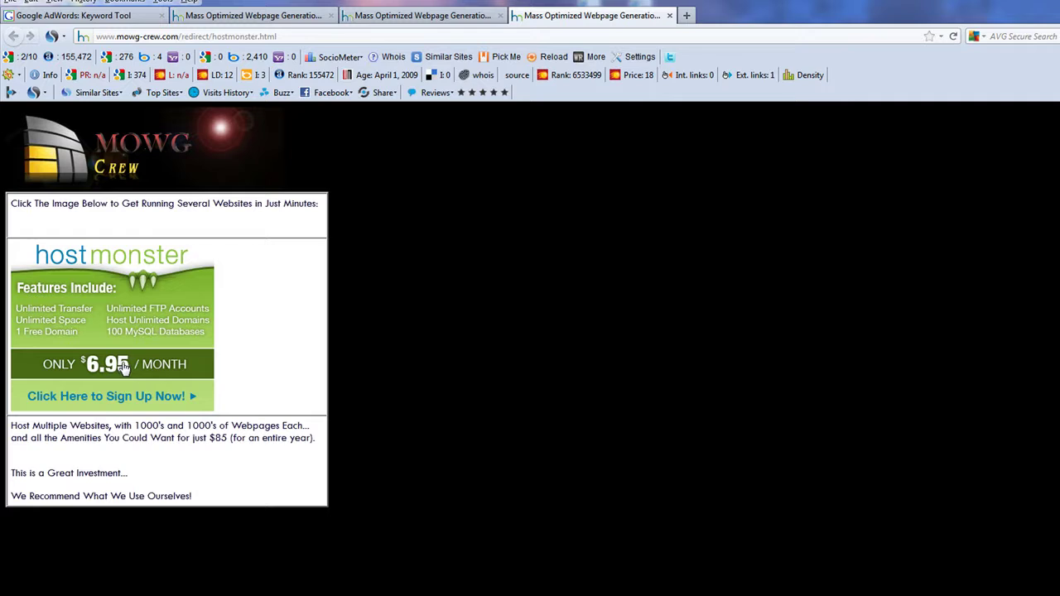
left_click(132, 366)
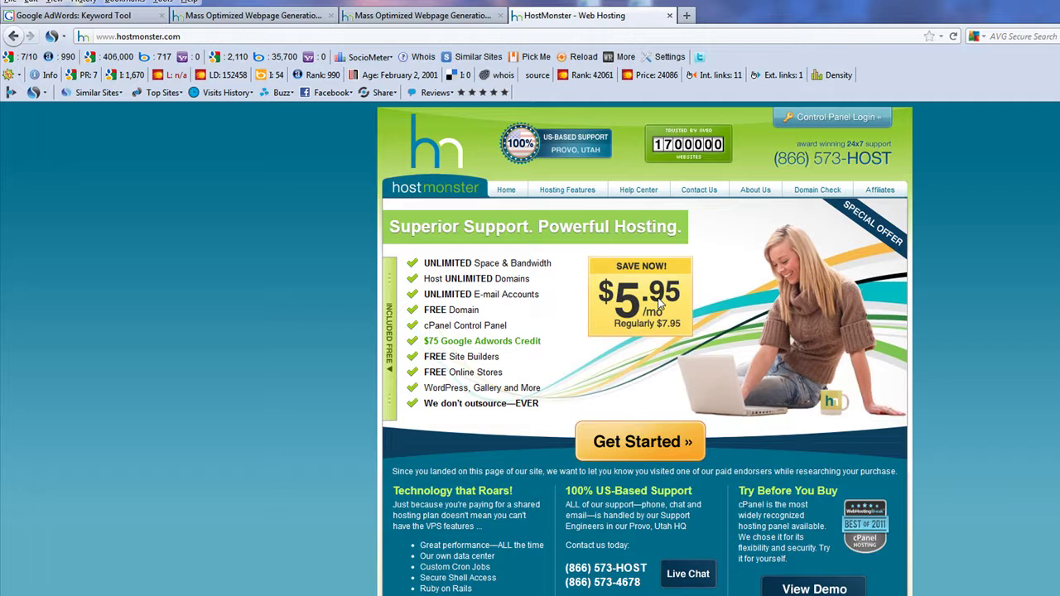
left_click(639, 442)
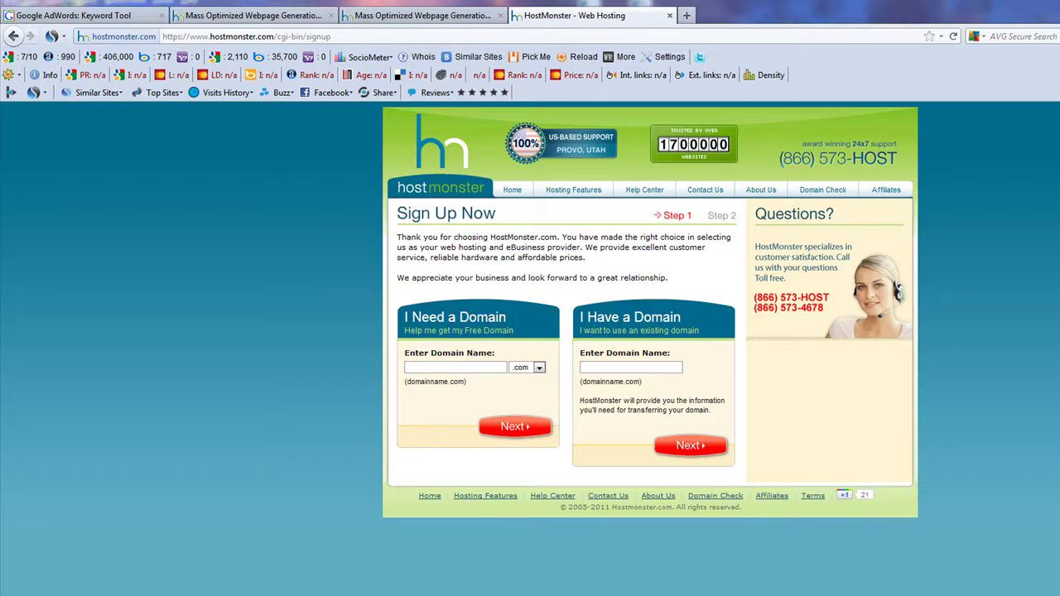
Step: Enter the domain noted in Notepad, building-websites with the .net ending, as the new domain and submit it
key("alt+Tab")
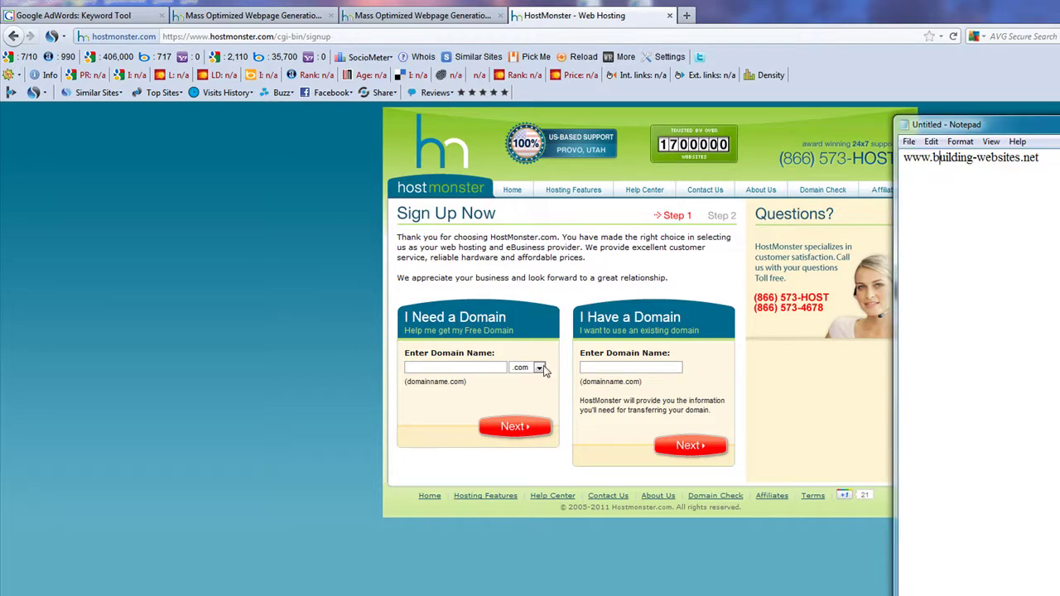
left_click(538, 372)
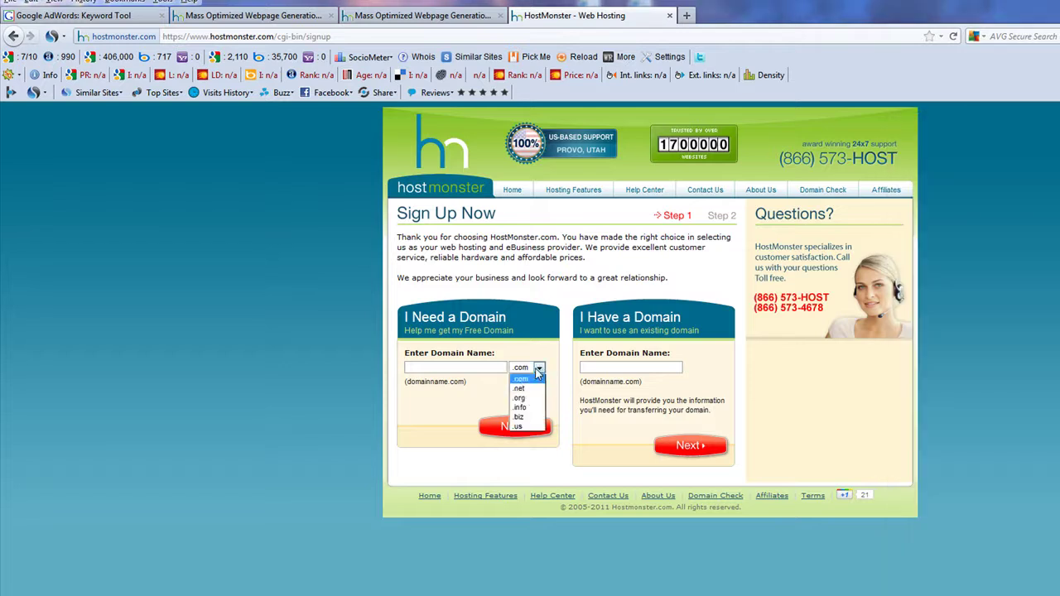
left_click(521, 389)
key("alt+Tab")
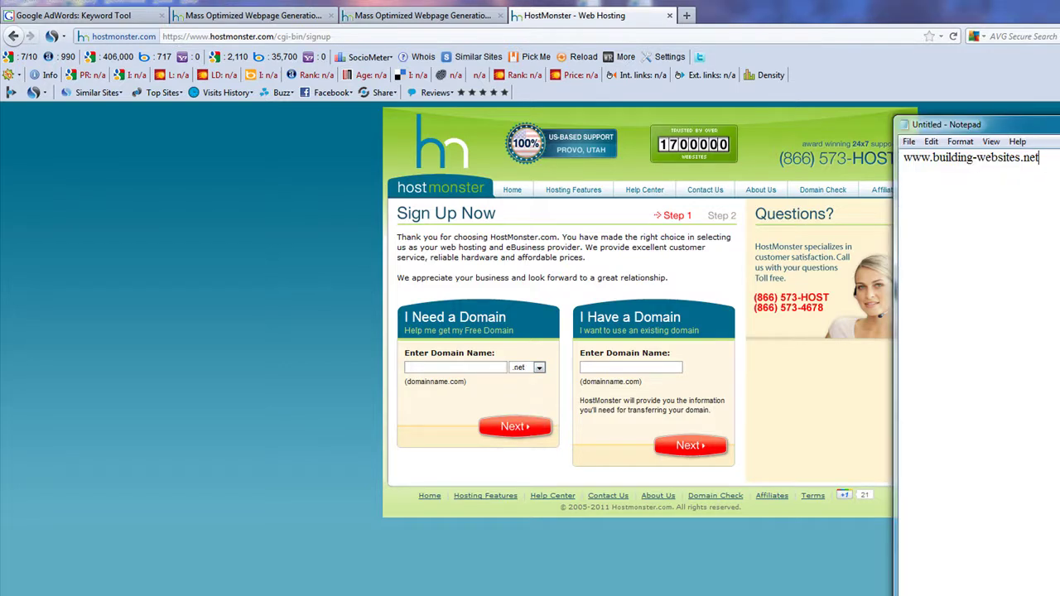
left_click_drag(1021, 157, 933, 158)
right_click(935, 157)
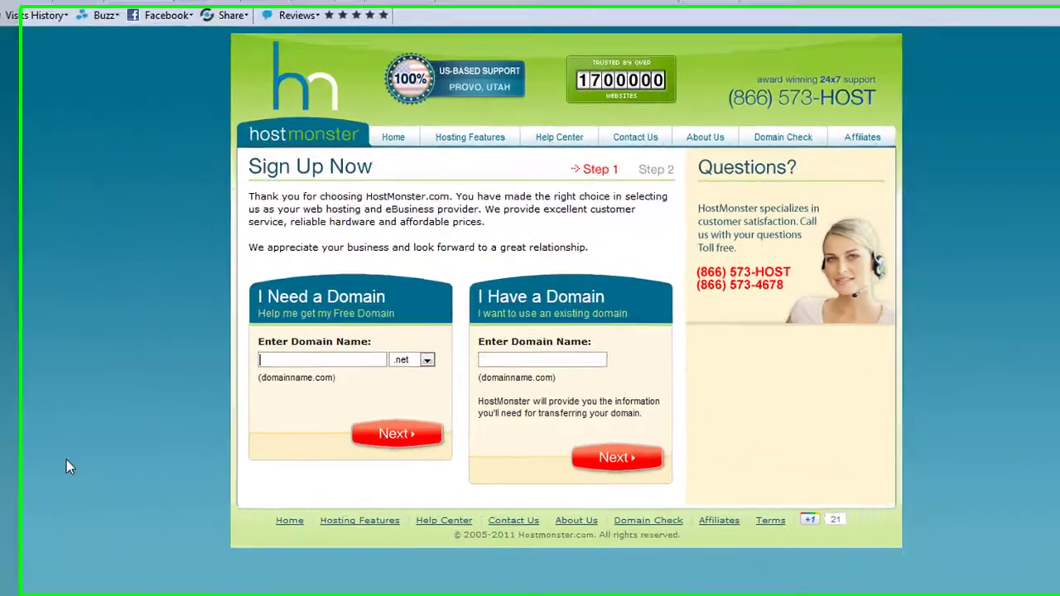
type("building-websites")
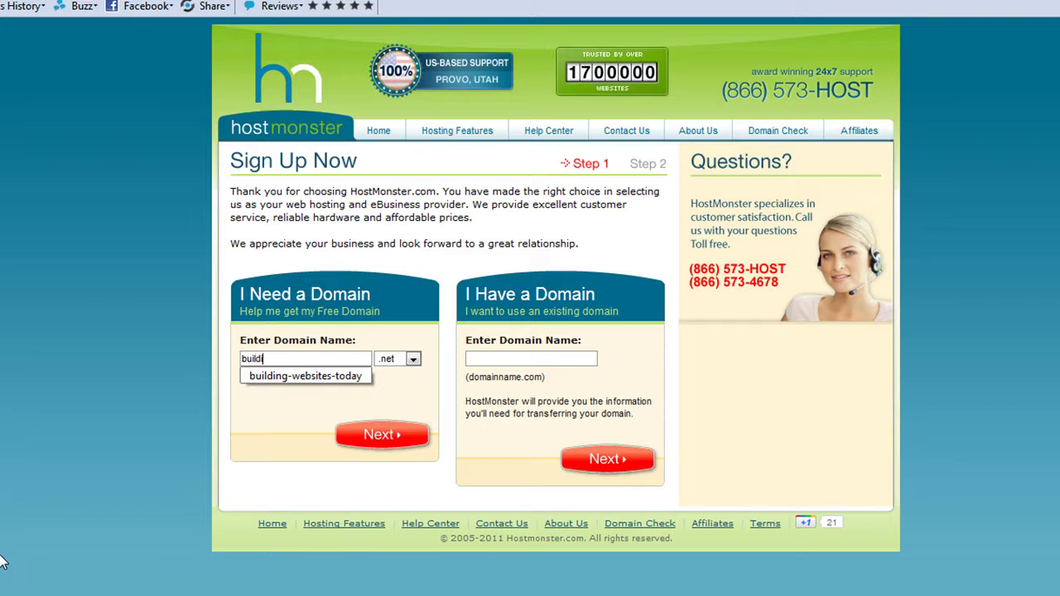
left_click(11, 335)
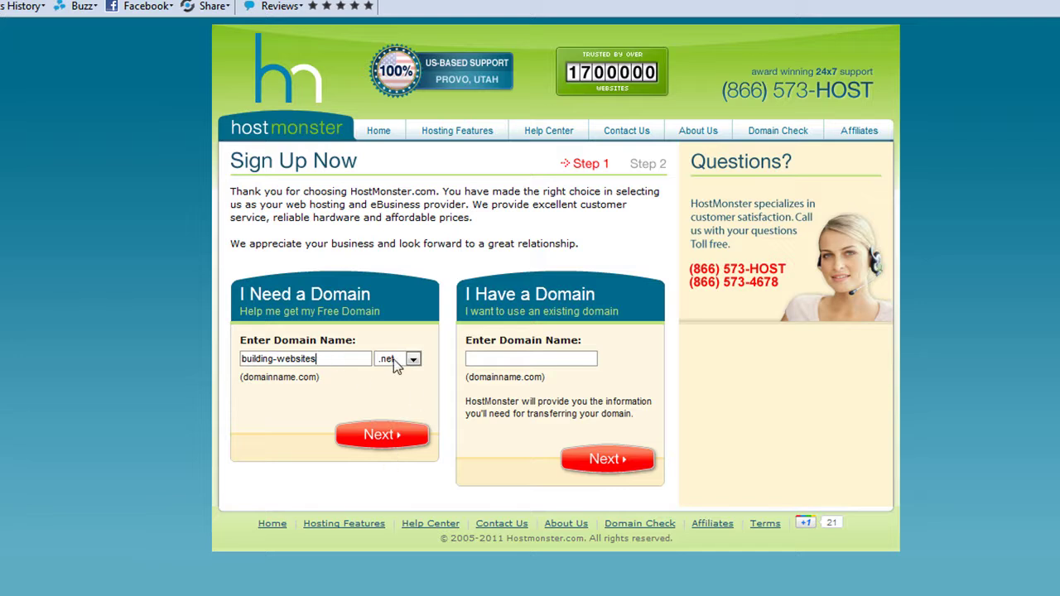
left_click(327, 359)
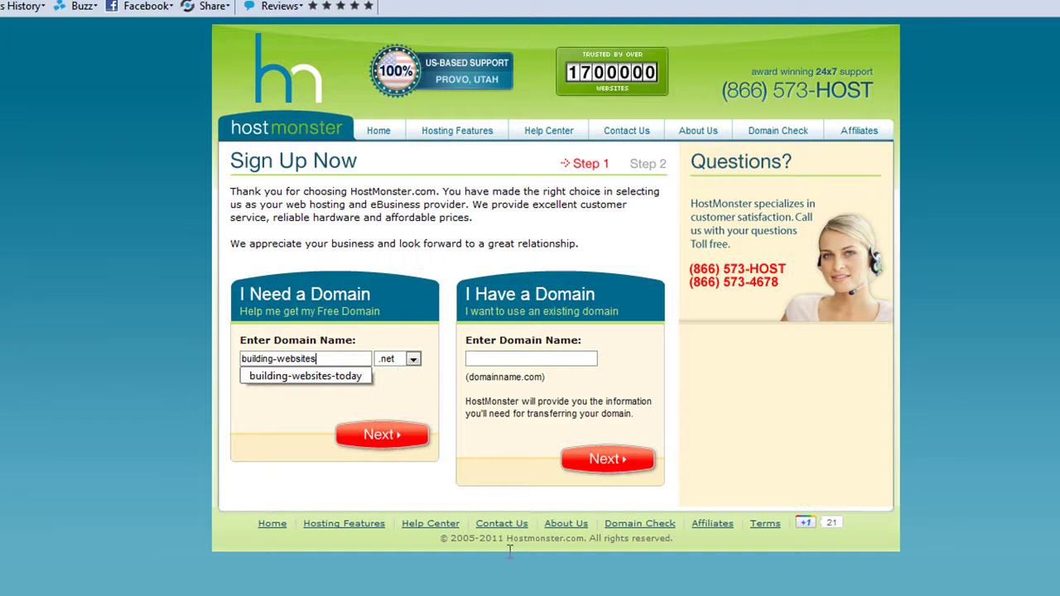
left_click(374, 434)
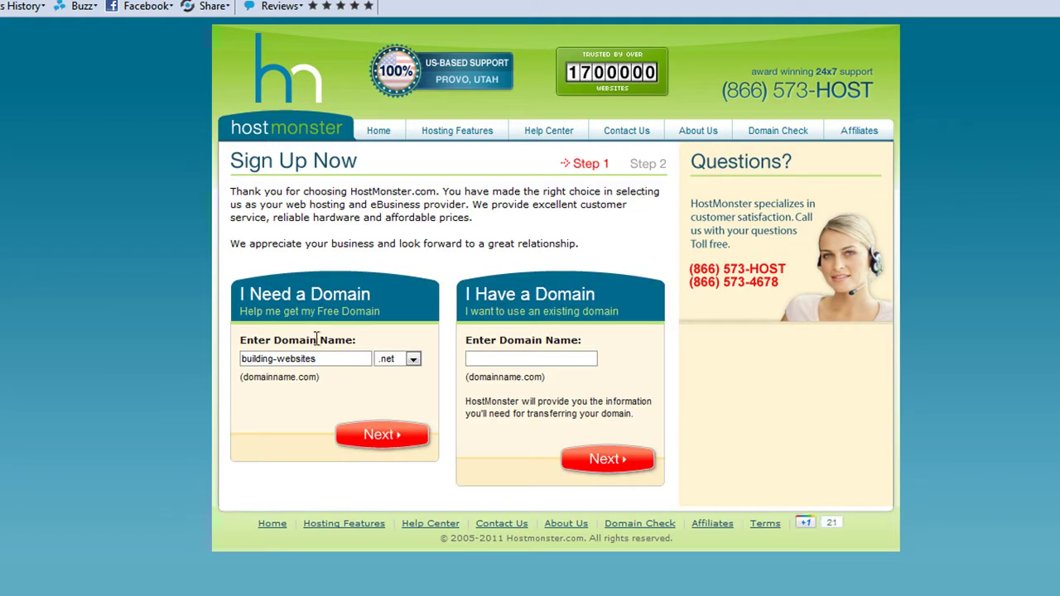
Step: Change the requested new domain to building-websites-today with the .com ending and submit it
left_click(413, 359)
left_click(389, 370)
type("-")
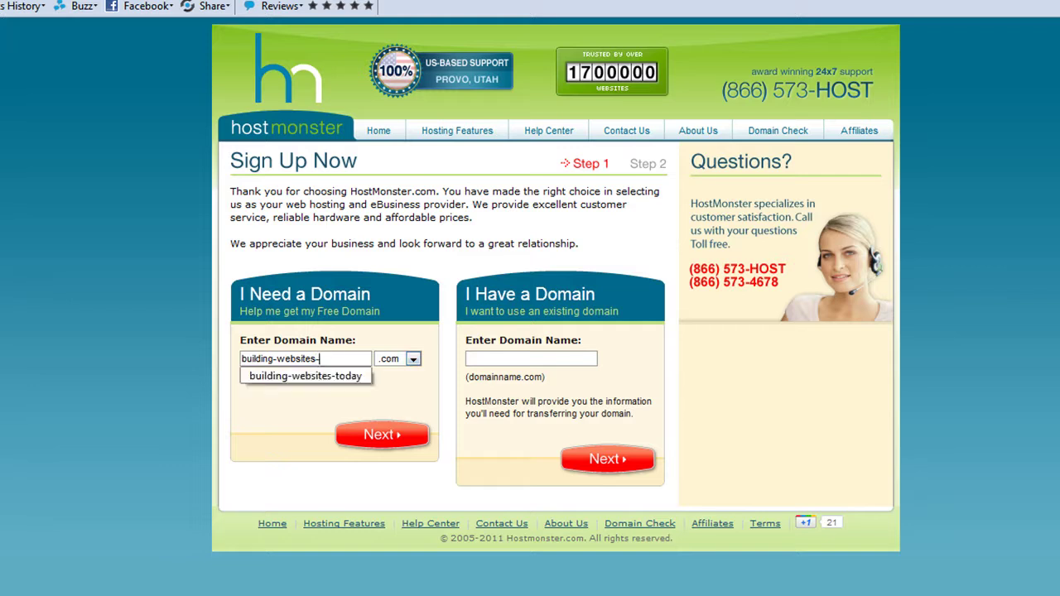
type("today")
left_click(178, 406)
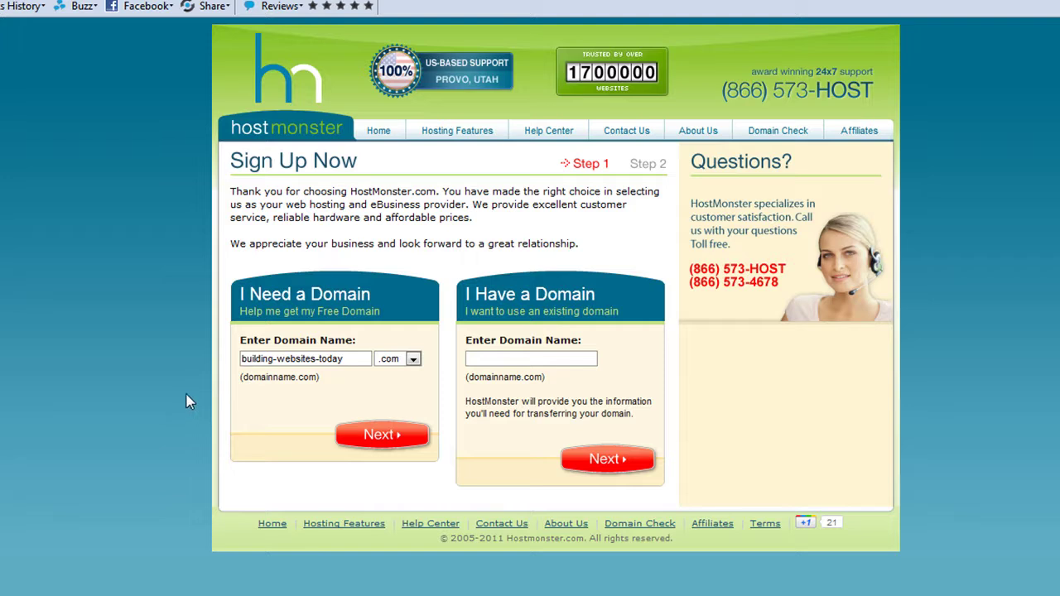
left_click(379, 434)
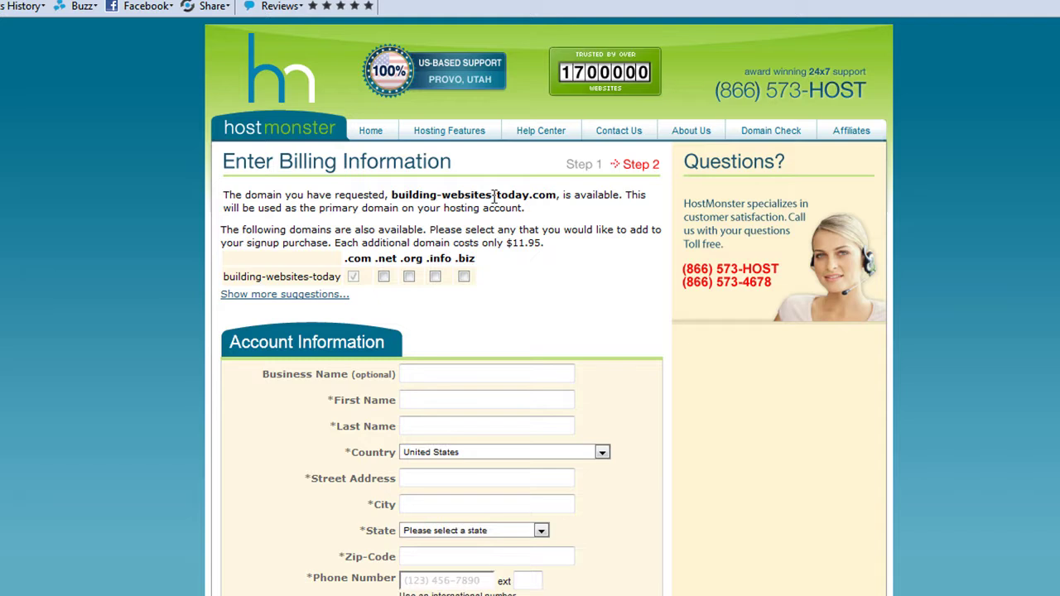
Step: Switch to Notepad, update the noted address to match the requested domain building-websites-today.com, and minimize the window
key("alt+Tab")
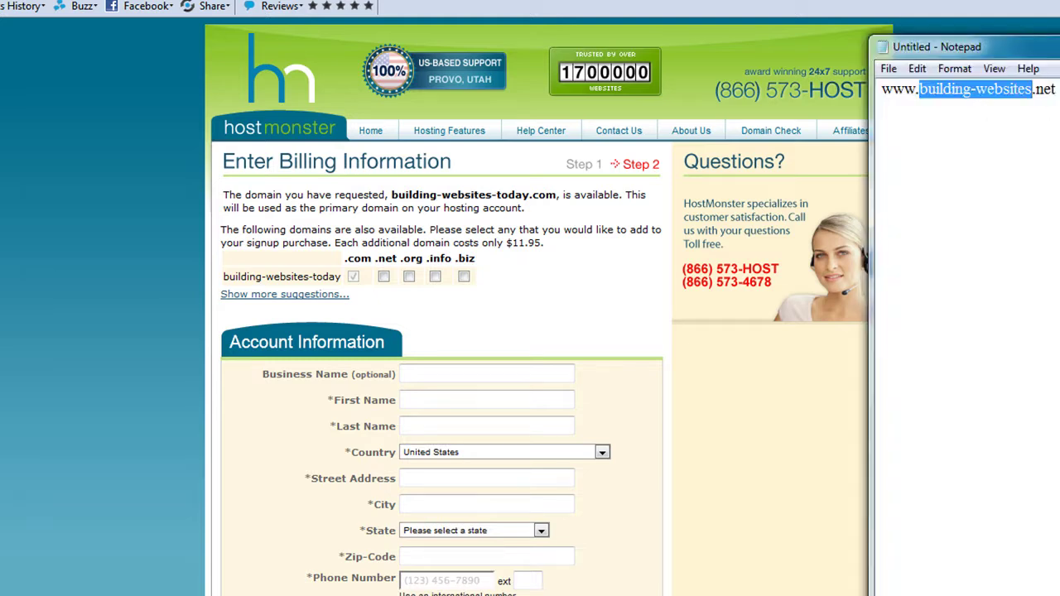
key("End")
key("ctrl+shift+Left")
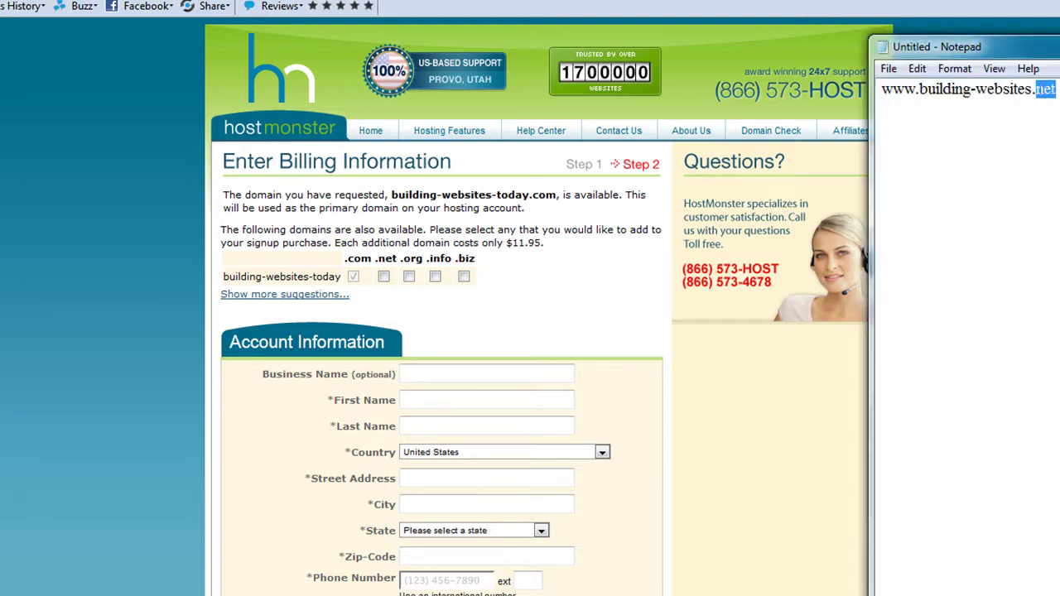
key("BackSpace")
key("BackSpace")
type("-toda")
key("super+Down")
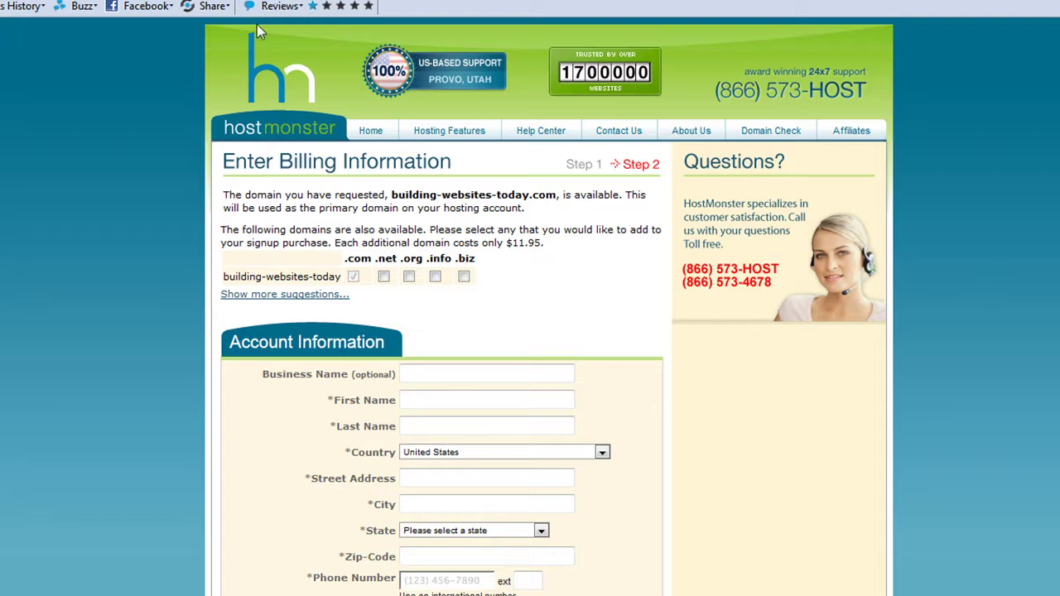
Step: Fill in the account information with the business name Website Marketing Solutions and the owner's name, address, phone numbers and e-mail
scroll(634, 495, "down", 3)
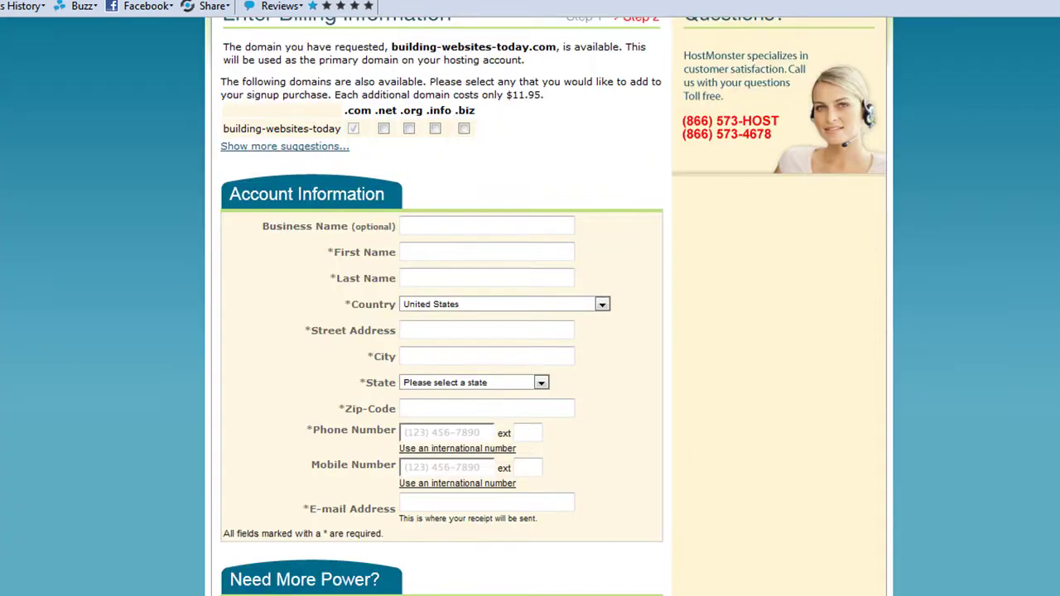
scroll(546, 306, "up", 3)
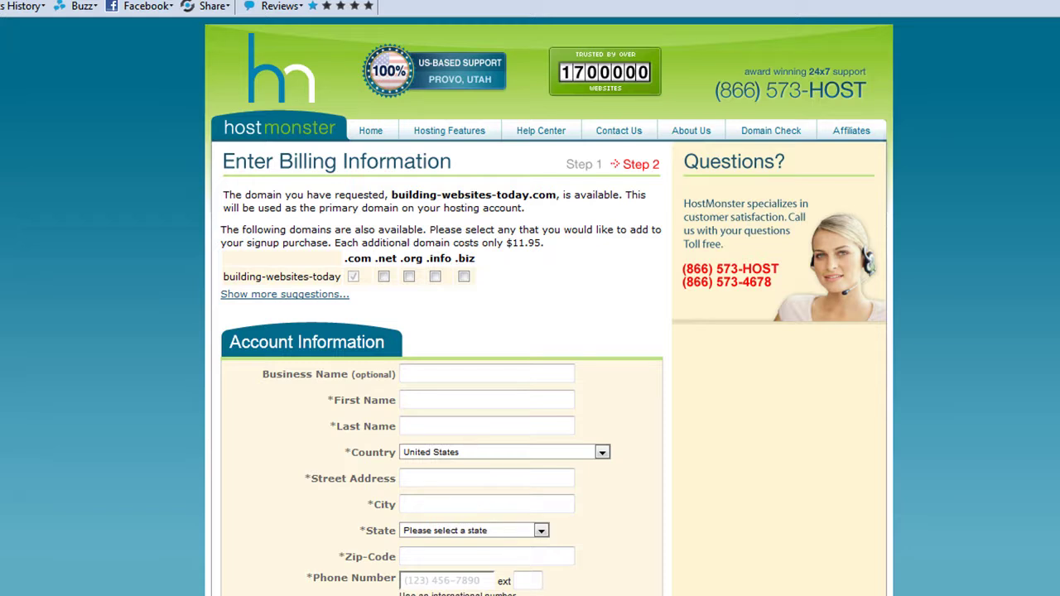
left_click(449, 373)
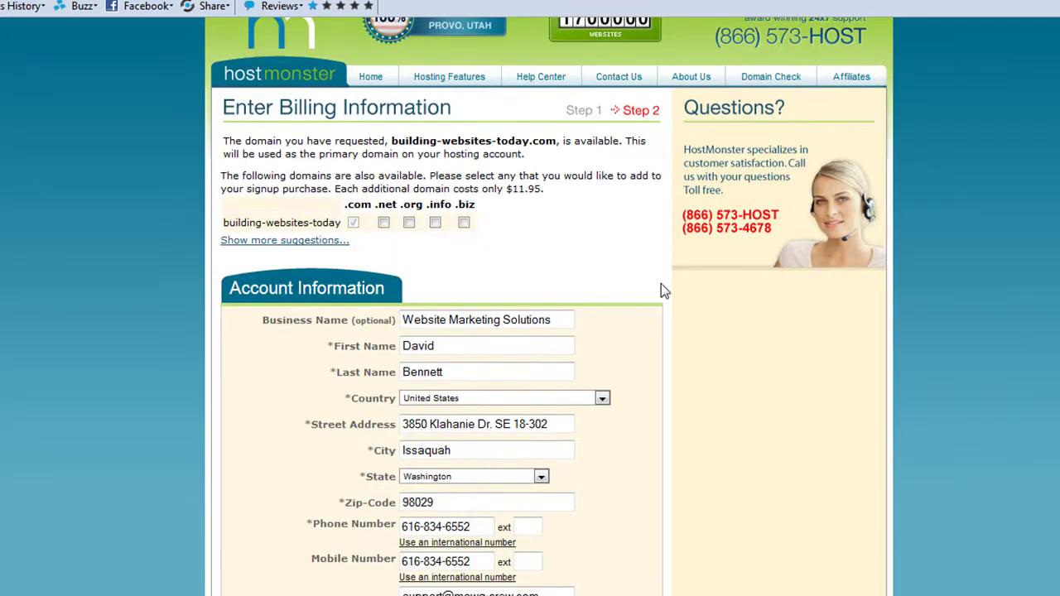
left_click(568, 319)
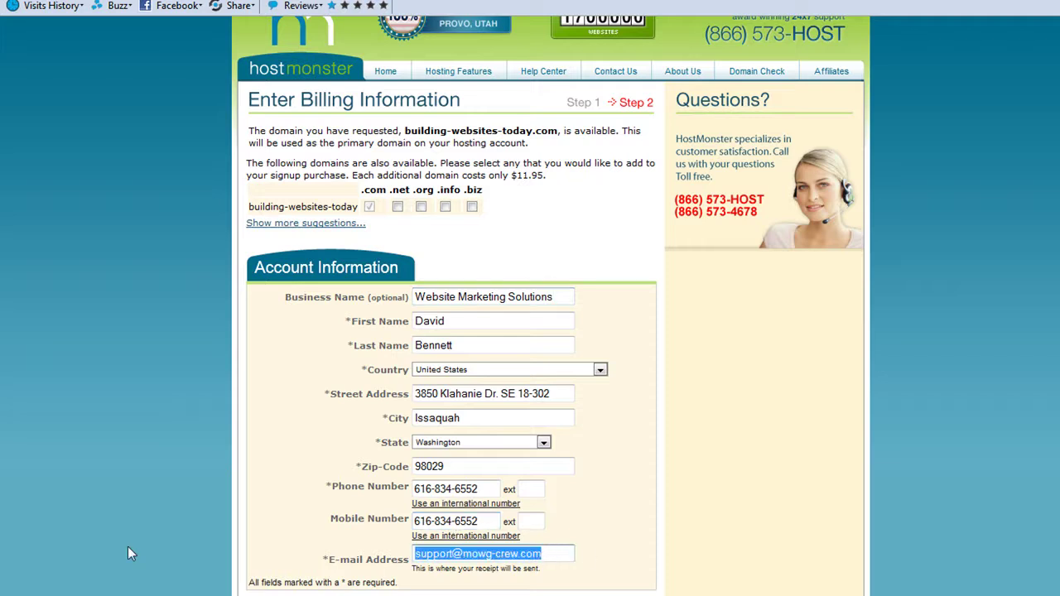
left_click(1009, 341)
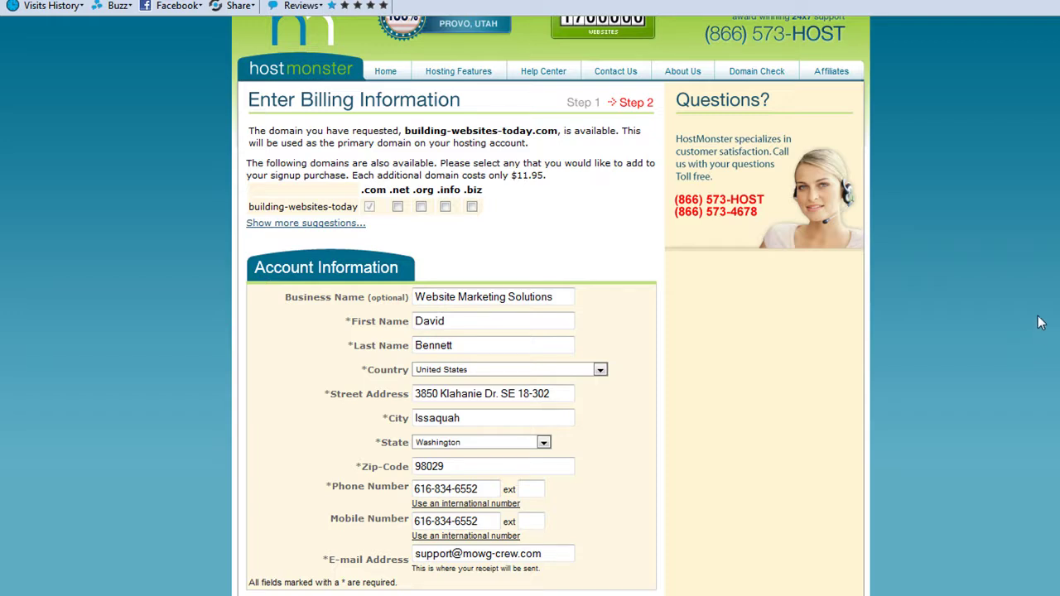
Step: Set the account plan to the 12 Month Price of $6.95 and remove Domain Whois Privacy from the package
scroll(1040, 315, "down", 2)
scroll(1040, 314, "down", 6)
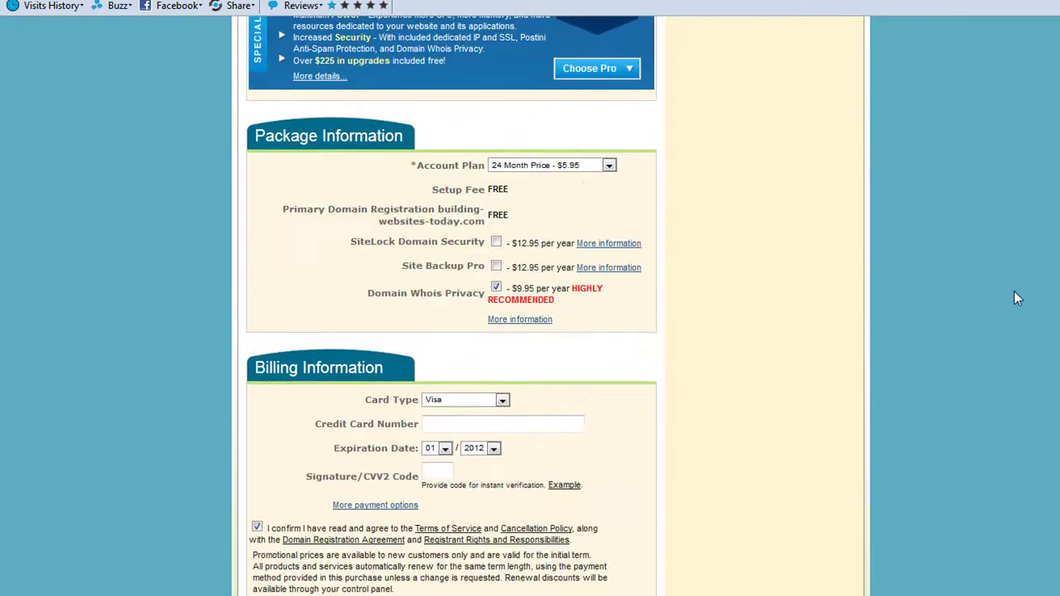
left_click(524, 166)
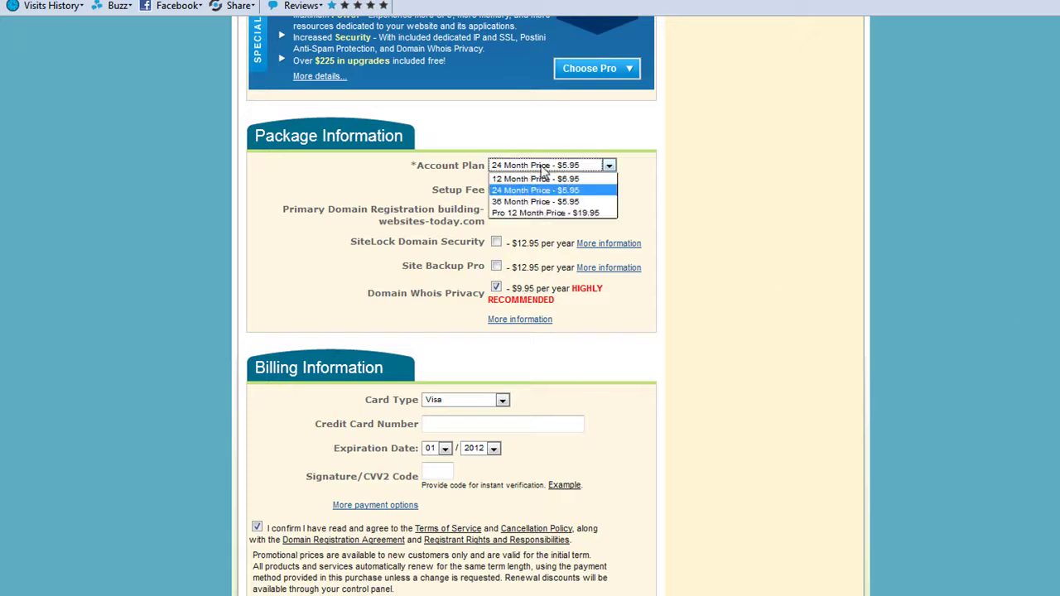
left_click(582, 181)
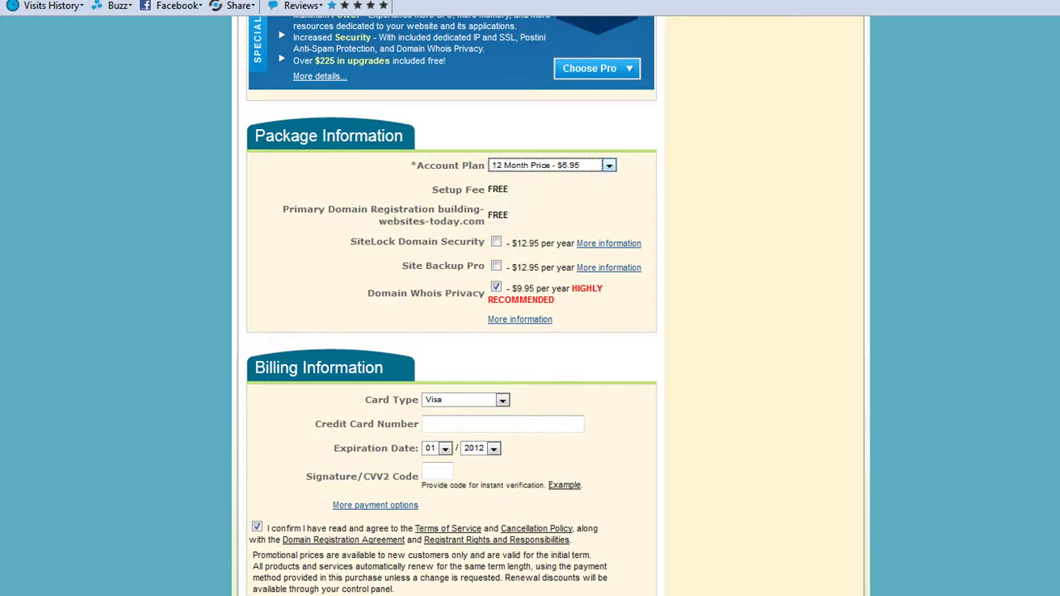
left_click(580, 170)
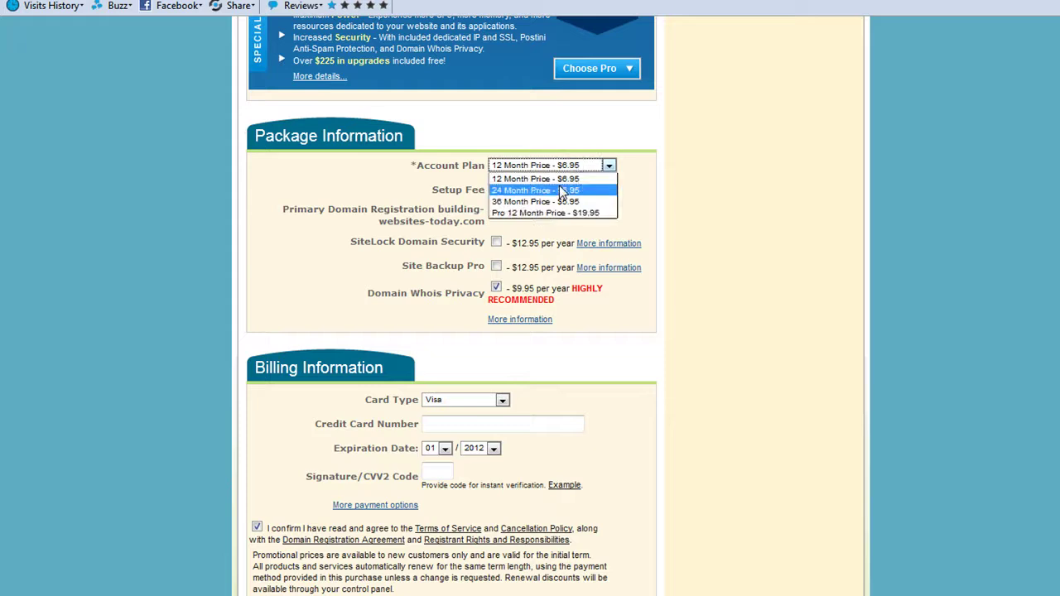
left_click(558, 190)
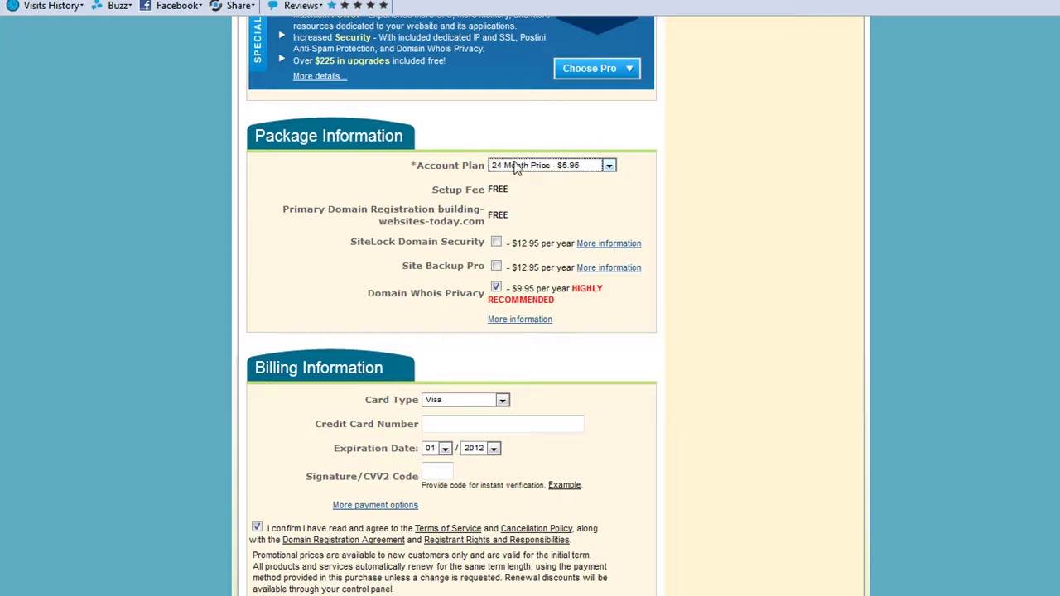
left_click(515, 166)
left_click(535, 177)
left_click(1002, 264)
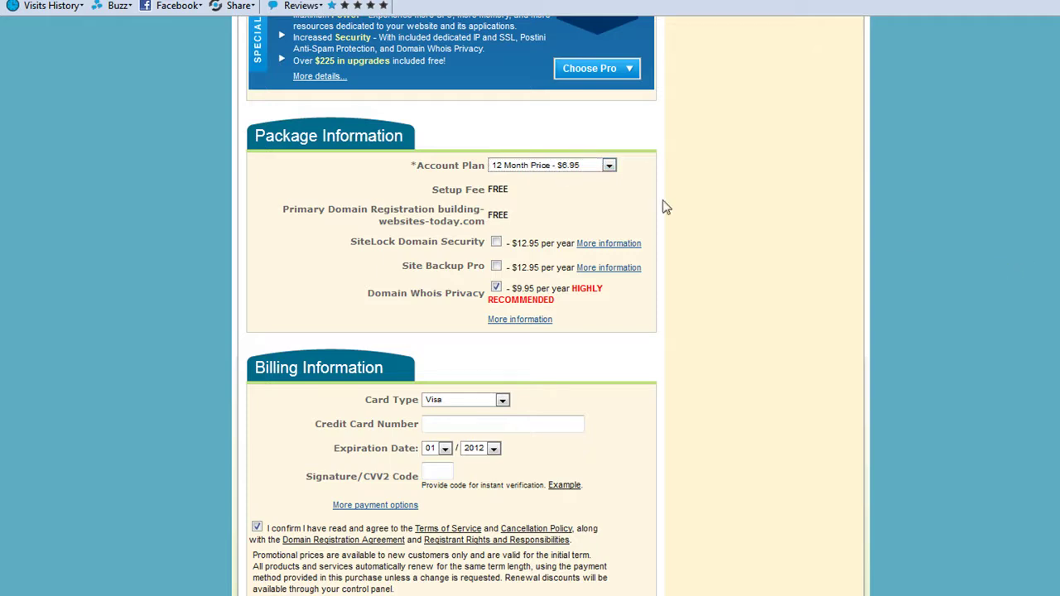
left_click(496, 290)
Step: Choose Master Card as the card type, enter the credit card number and CVV2 code, and submit the signup
left_click(502, 400)
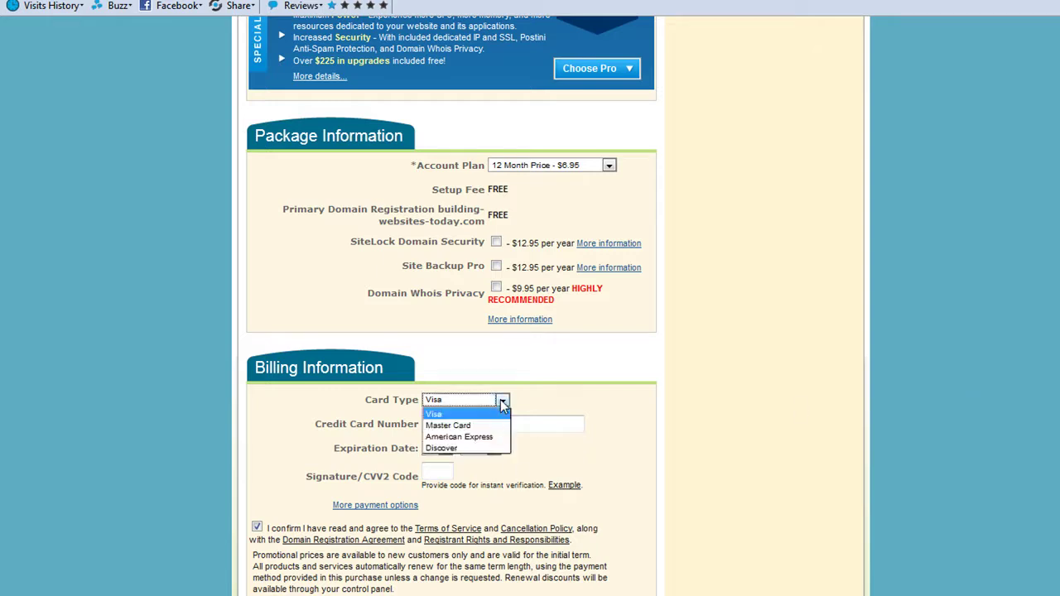
left_click(485, 426)
left_click(508, 423)
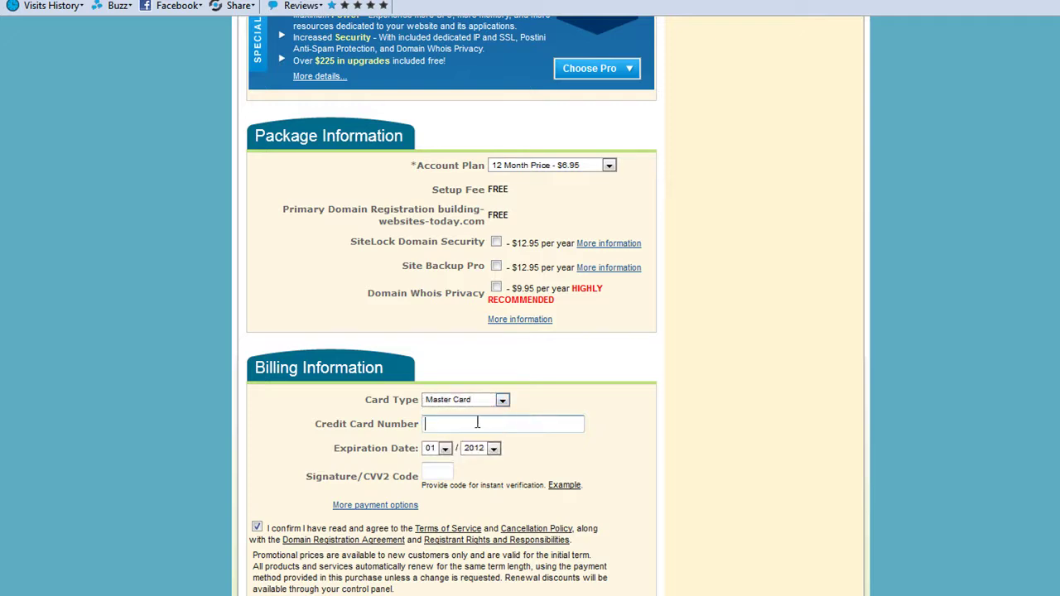
left_click(434, 470)
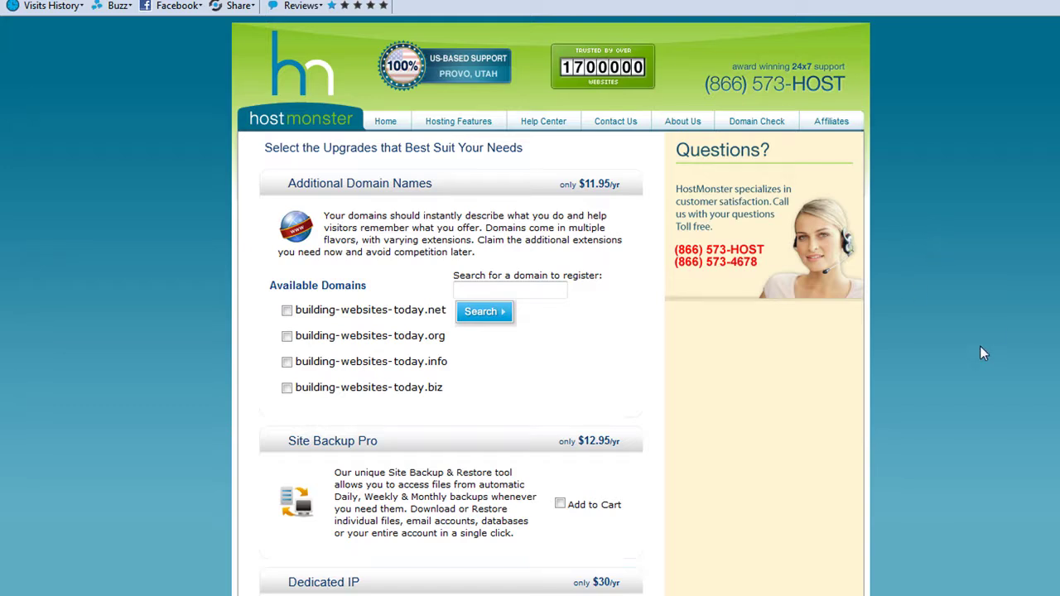
Step: Search for the additional domain building-websites-now.com and add its .com version to the order
scroll(979, 347, "down", 6)
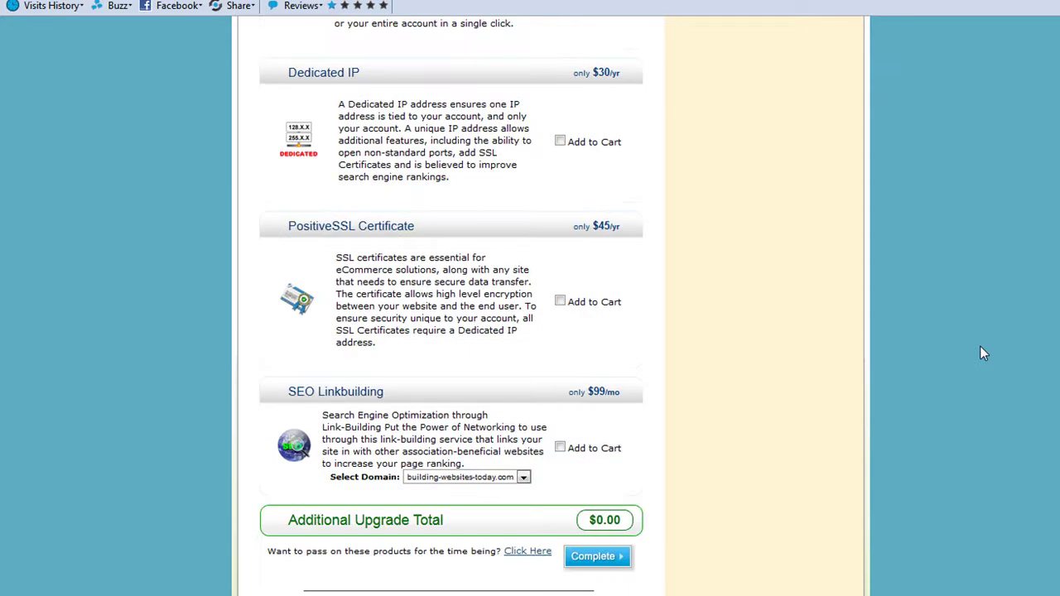
scroll(981, 351, "up", 6)
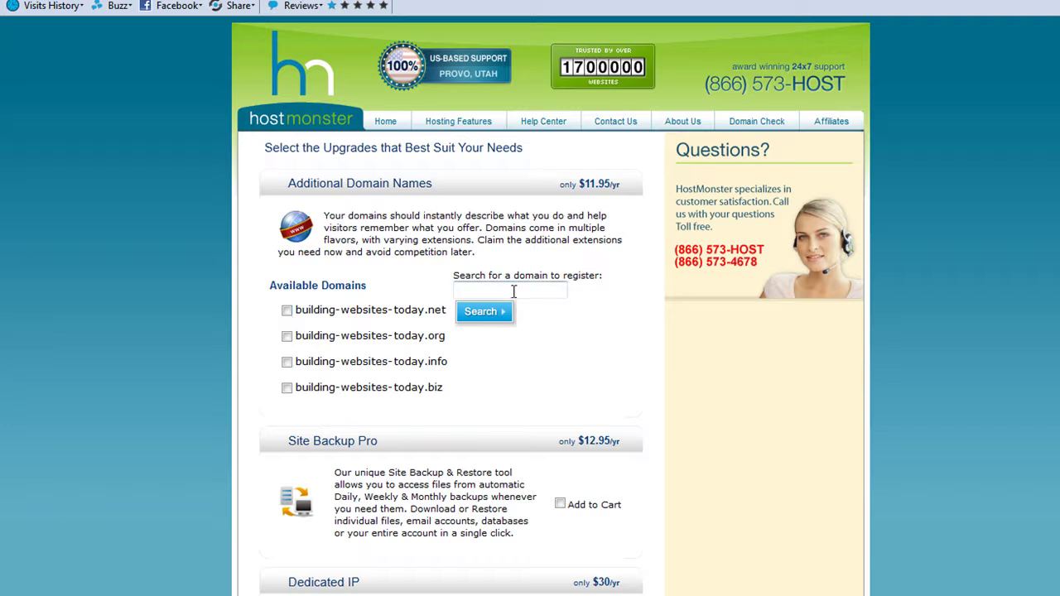
type("building-w")
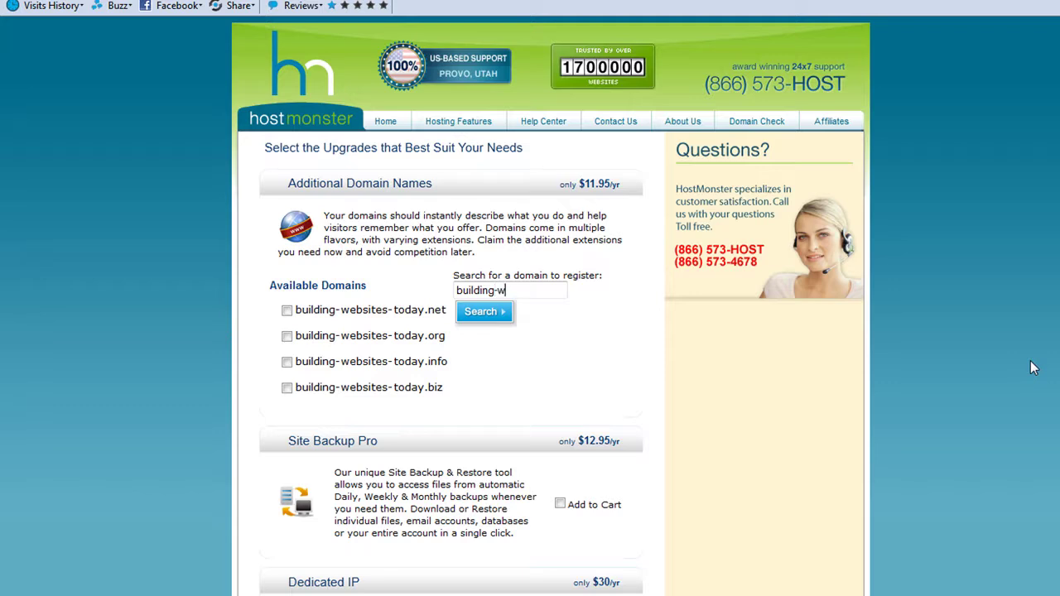
type("ebsites-now.com")
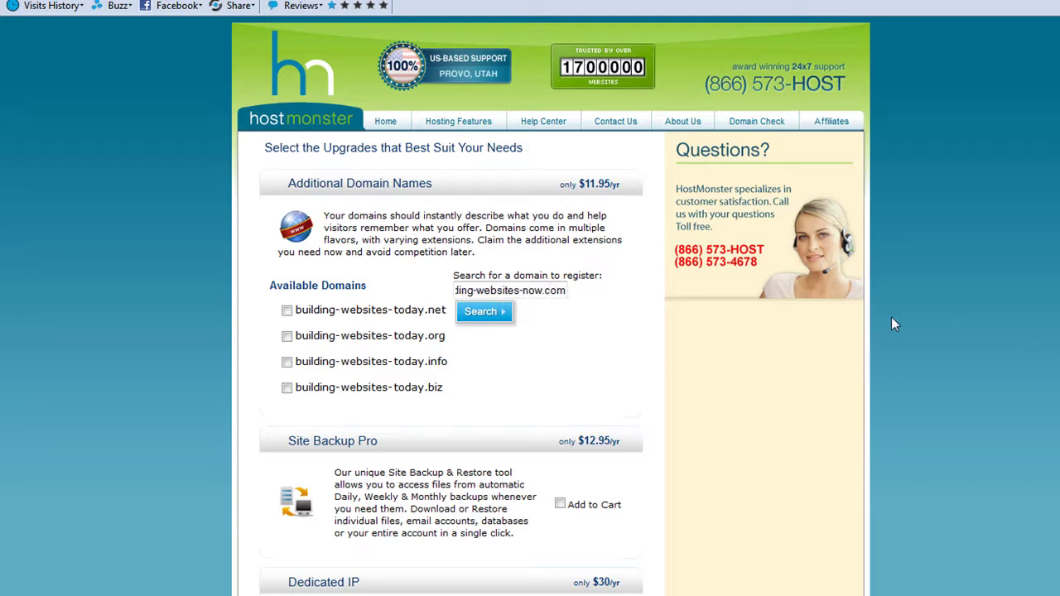
left_click(489, 313)
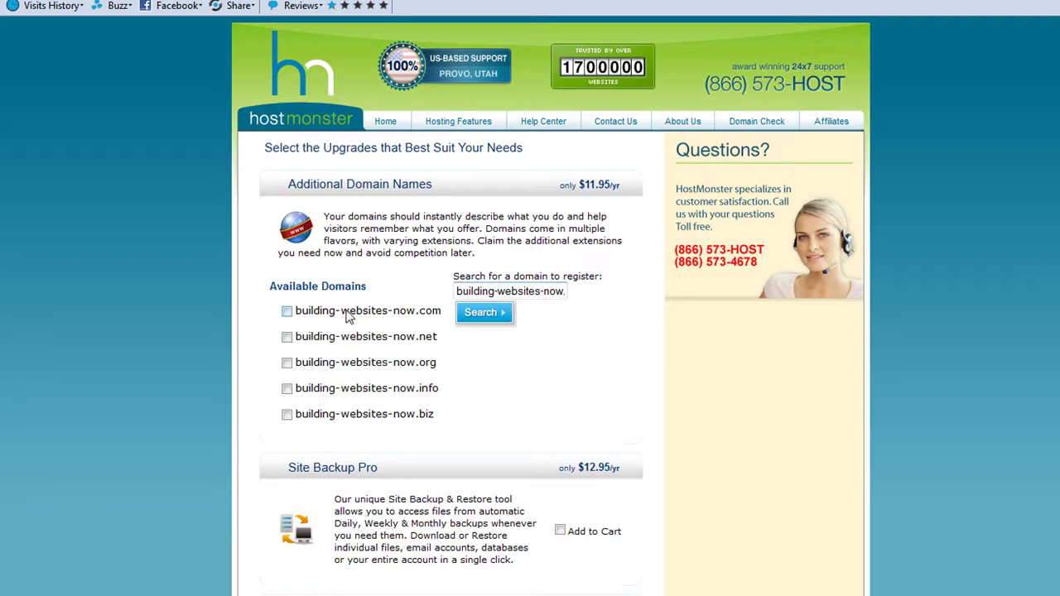
left_click(287, 312)
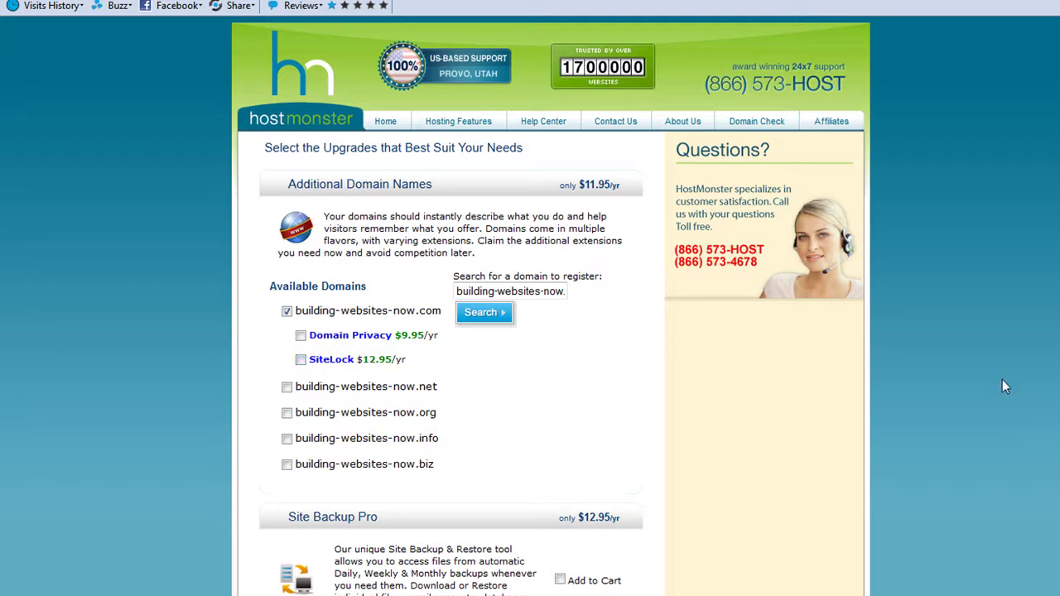
Step: Review the remaining upgrades, leave them out of the cart, and complete the order
scroll(1014, 375, "down", 3)
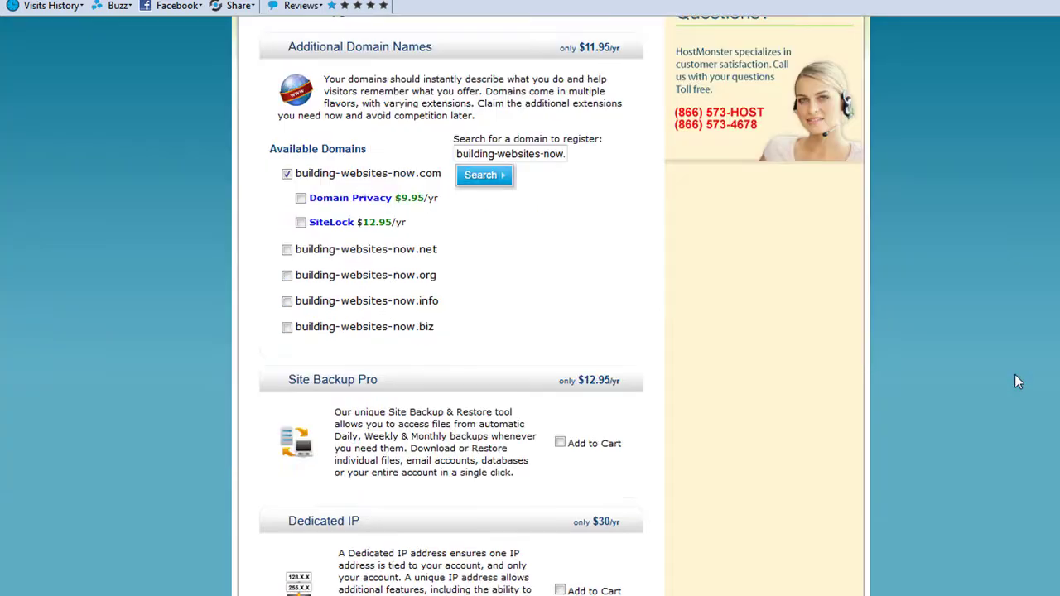
scroll(1014, 374, "down", 3)
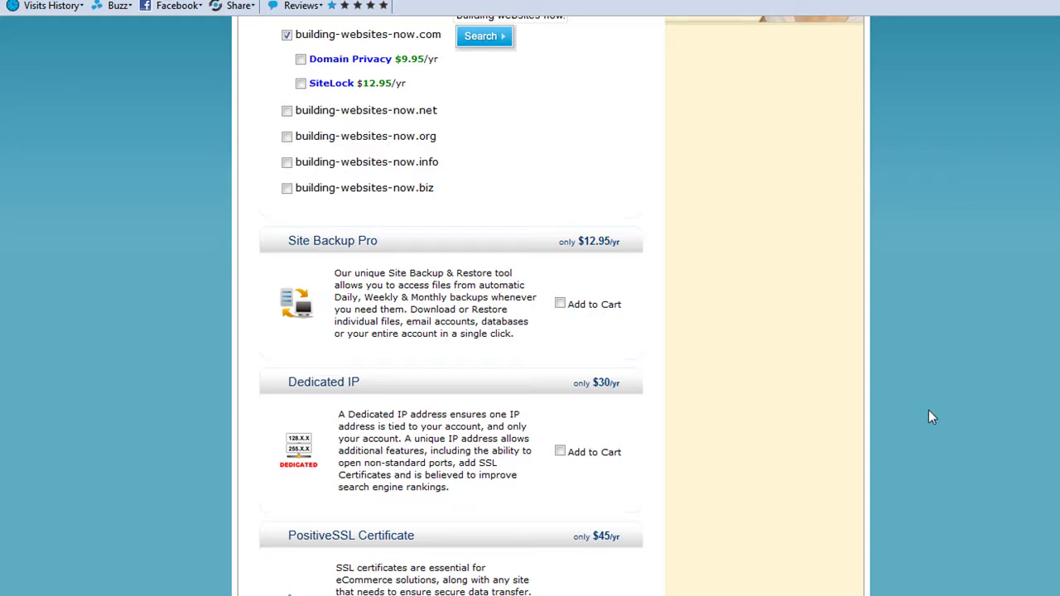
scroll(927, 410, "down", 3)
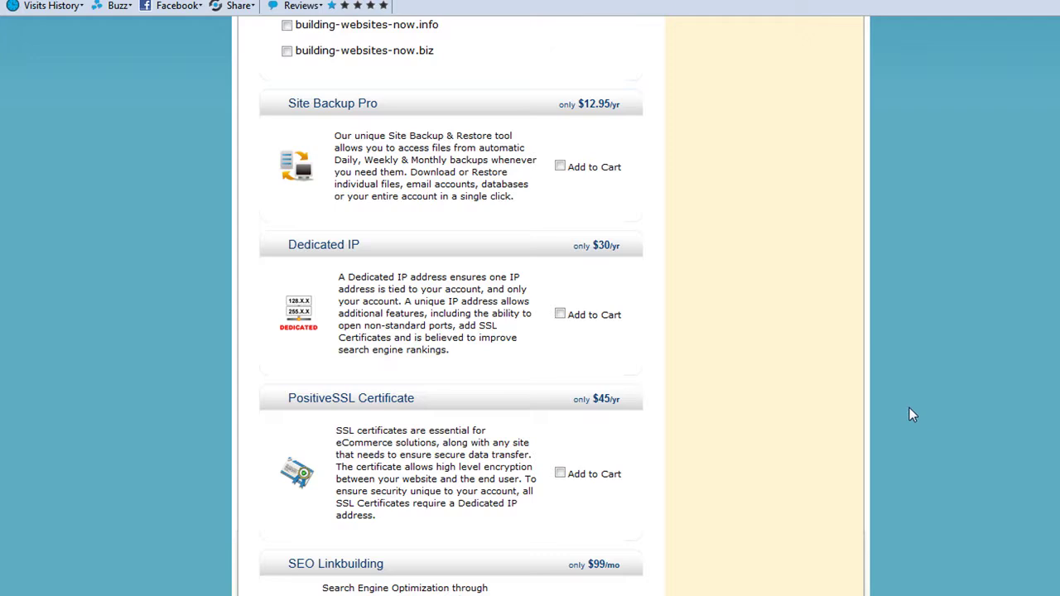
scroll(910, 414, "down", 3)
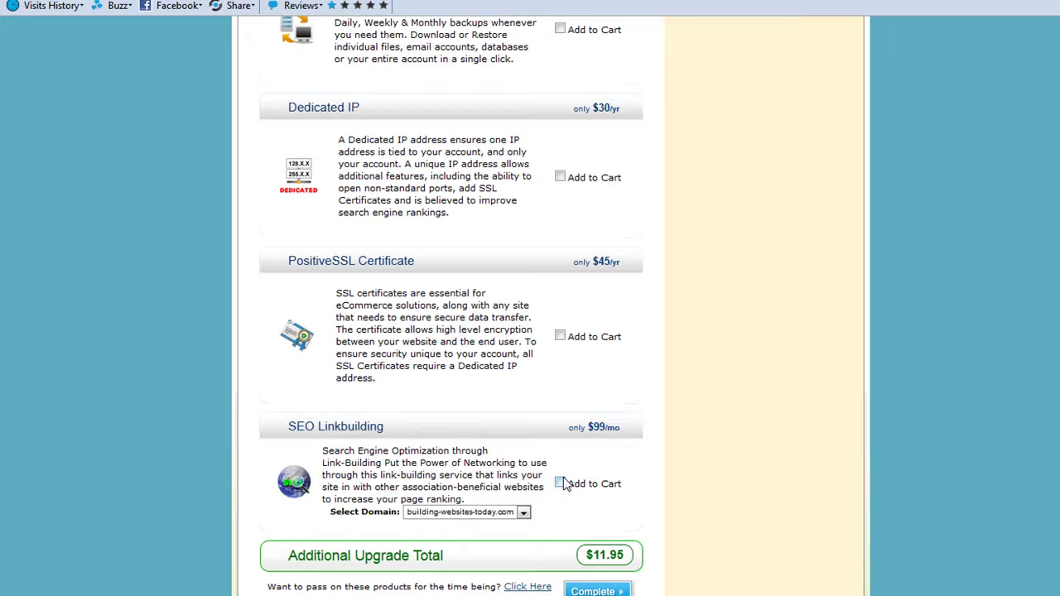
scroll(873, 387, "up", 3)
scroll(874, 387, "down", 4)
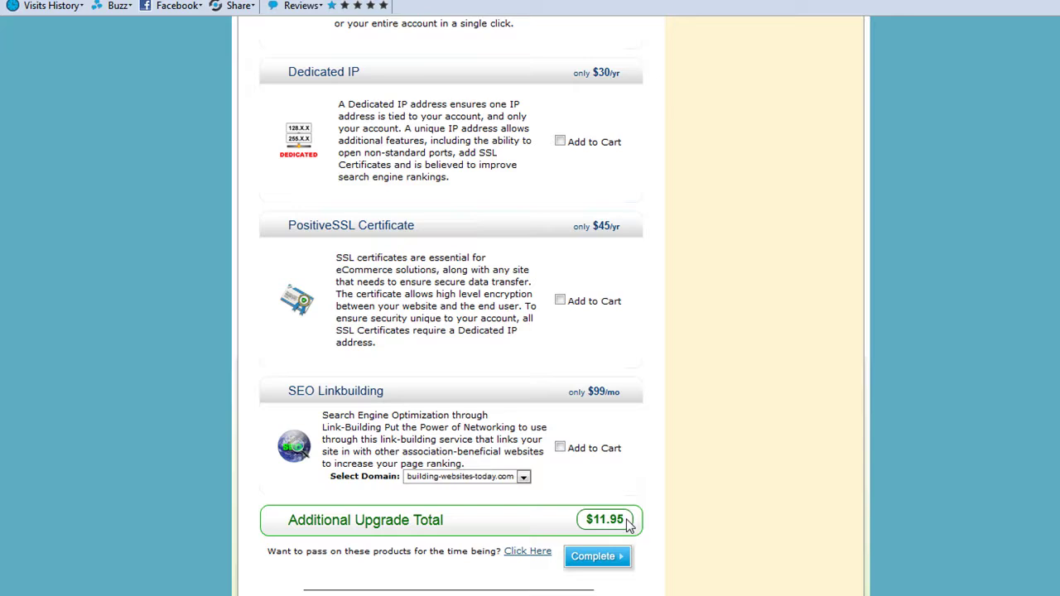
left_click(589, 556)
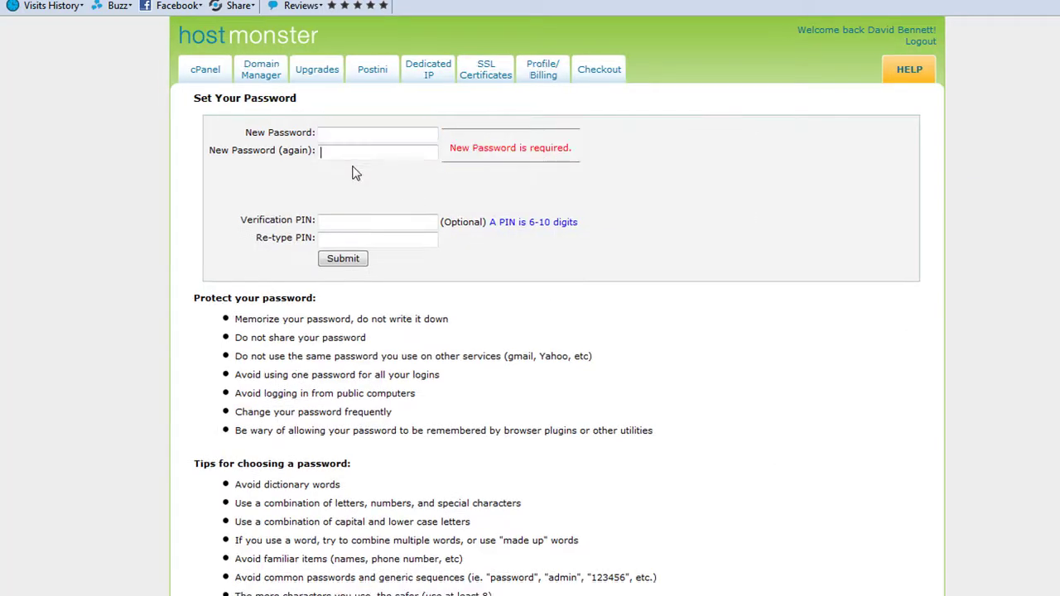
left_click(356, 217)
left_click_drag(578, 222, 489, 224)
left_click(371, 219)
left_click(381, 237)
key("alt+Tab")
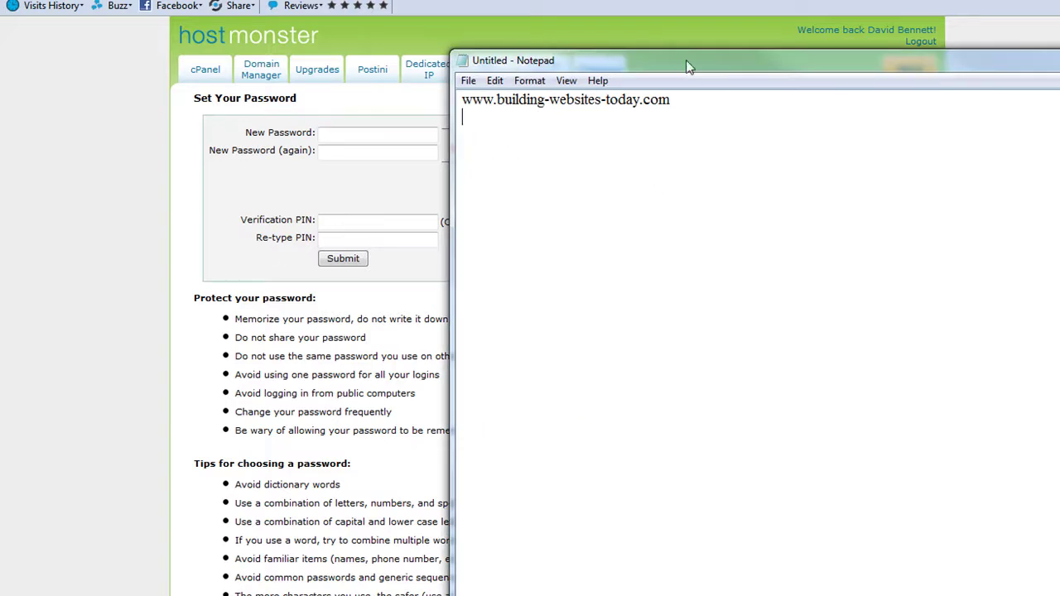
key("alt+Tab")
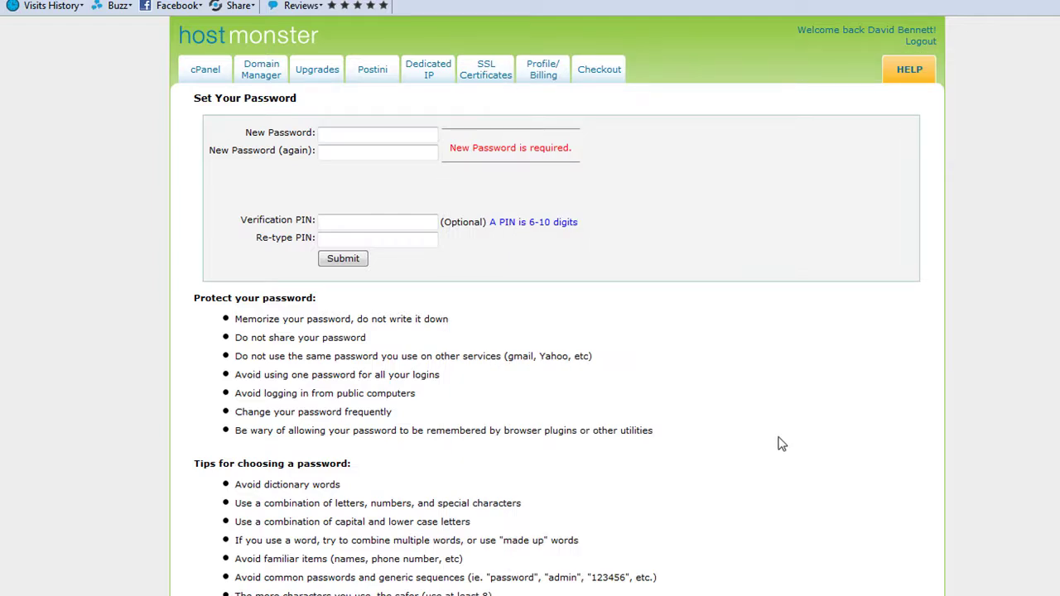
Step: Enter and repeat a new account password and a verification PIN, and submit the password form
left_click(371, 224)
left_click(354, 144)
left_click(374, 226)
left_click(370, 238)
left_click(362, 133)
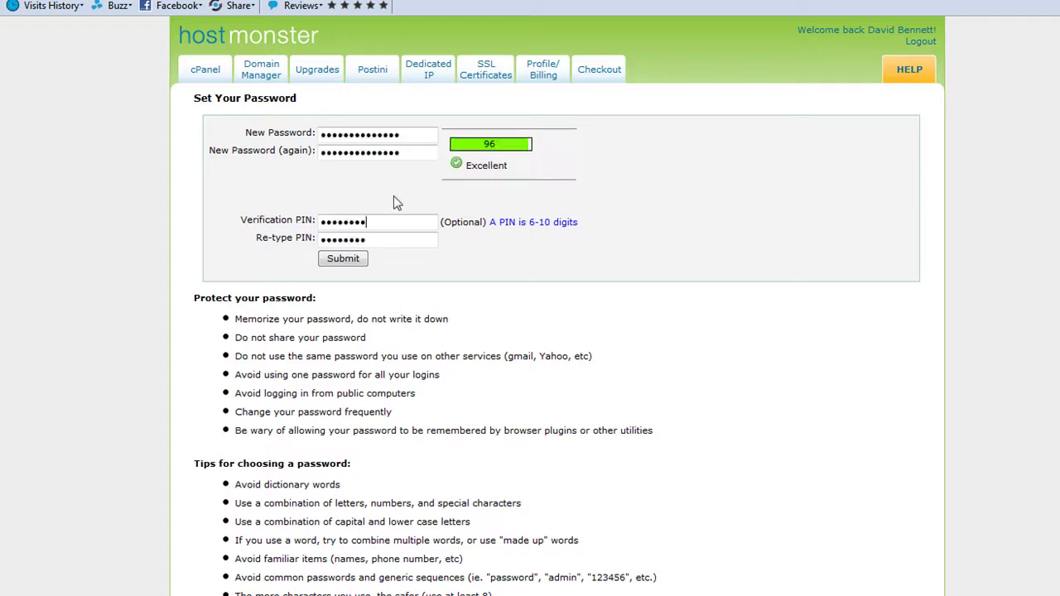
left_click(391, 149)
key("Return")
Step: Log in again for building-websites-today.com with the new account password and let the browser remember it
left_click(295, 194)
right_click(297, 197)
left_click(341, 292)
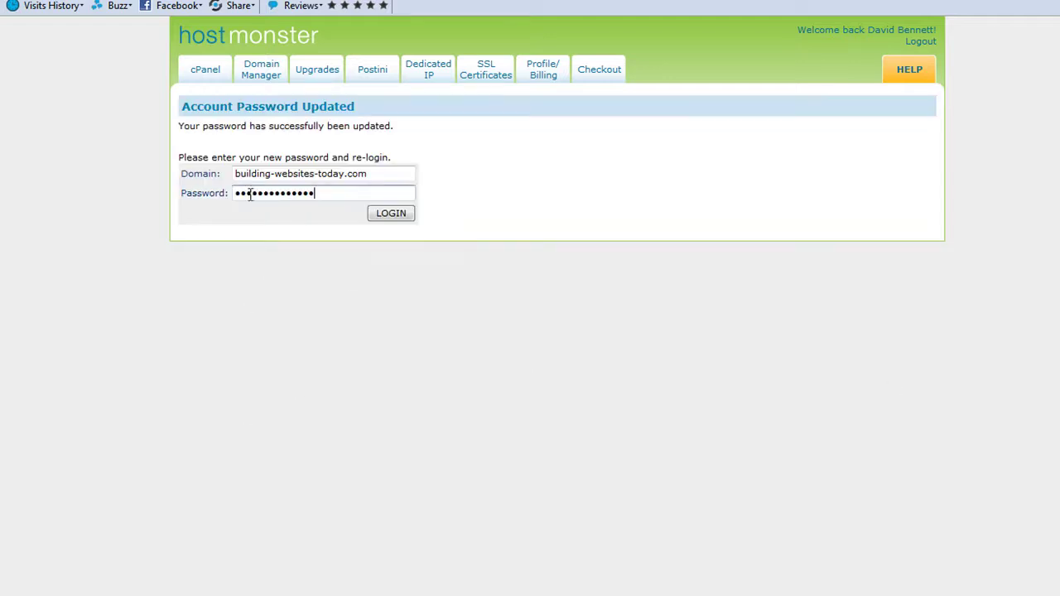
left_click(393, 214)
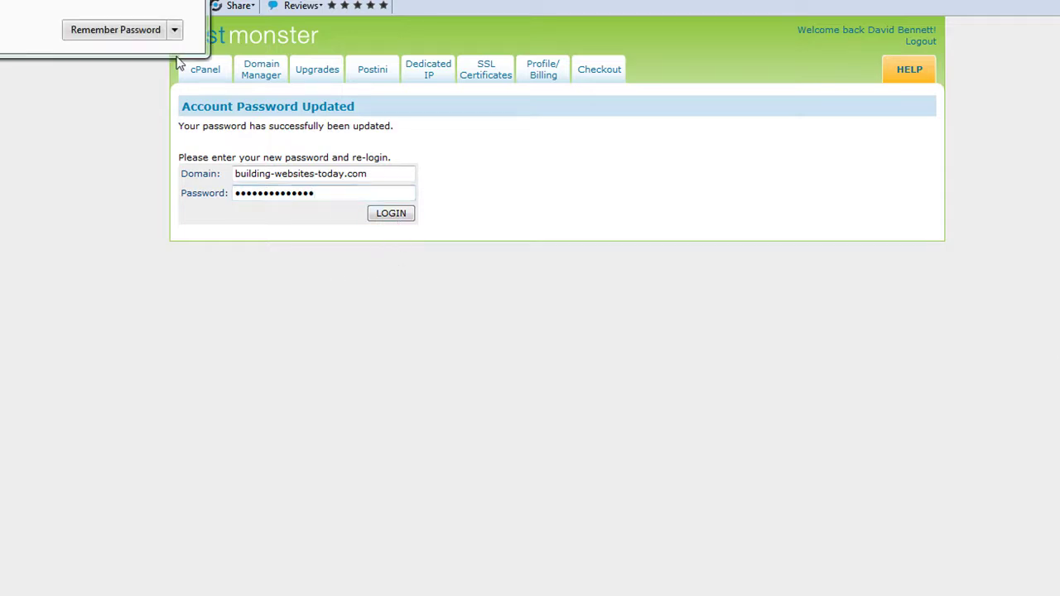
left_click(98, 31)
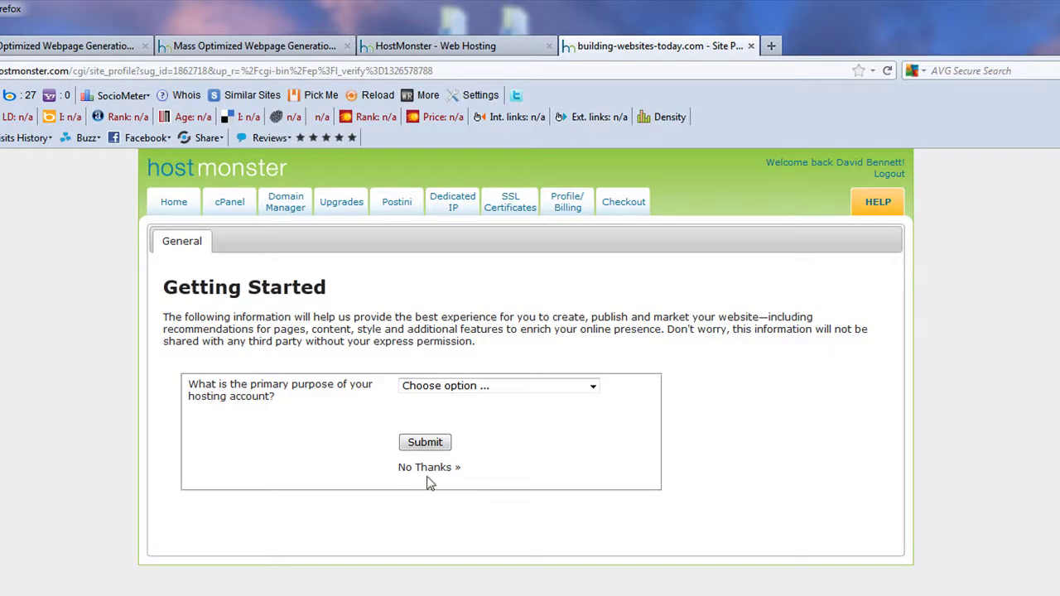
Step: Decline the Getting Started questionnaire, set the welcome wizard not to show again, and dismiss it
left_click(425, 470)
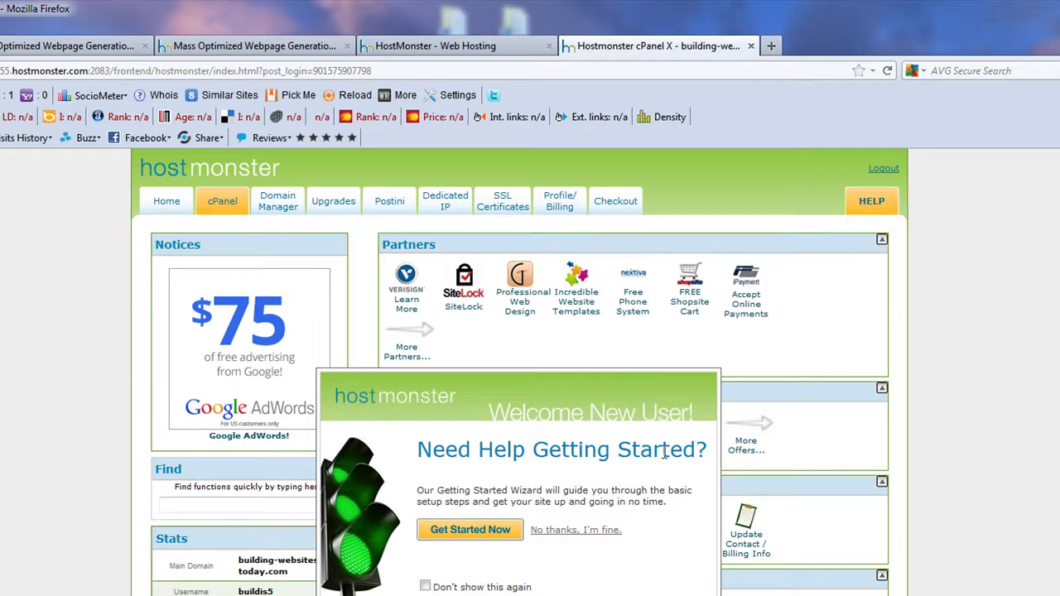
left_click(425, 586)
left_click(589, 532)
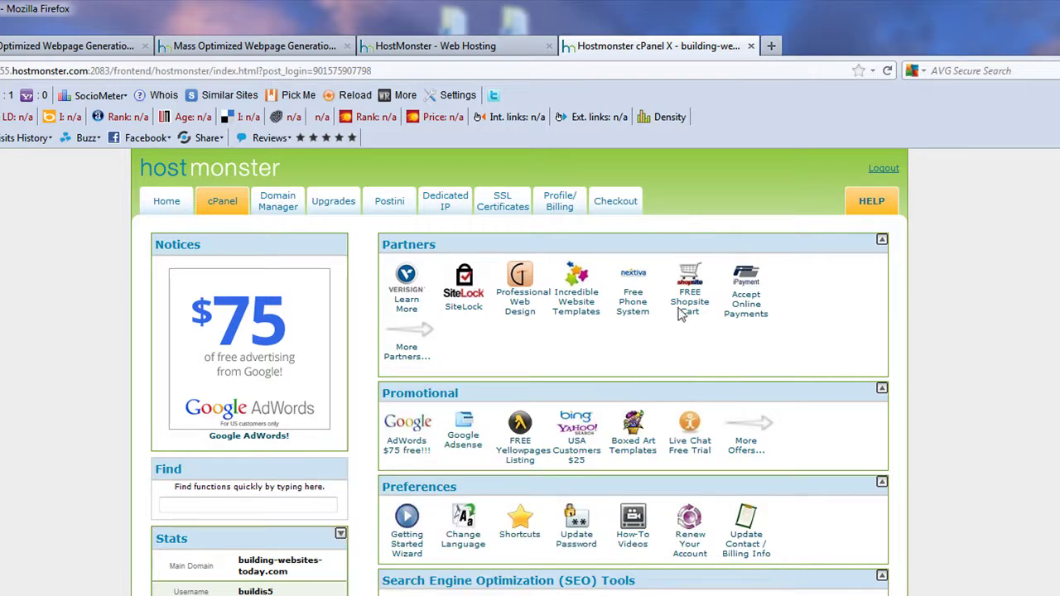
Step: Examine the cPanel tool sections and the main domain and username listed under Stats
scroll(967, 564, "down", 15)
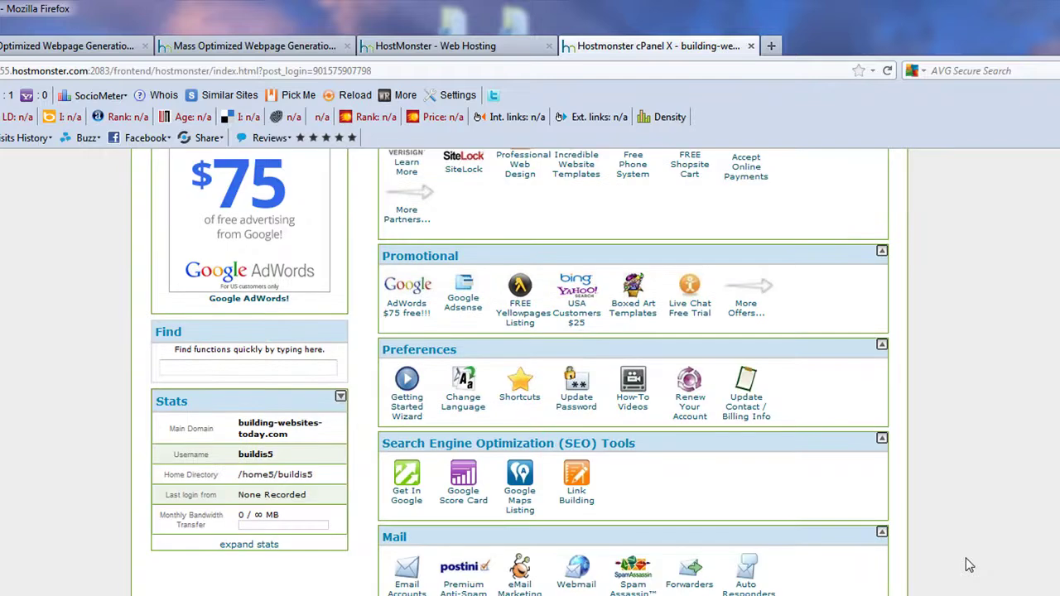
scroll(963, 568, "up", 12)
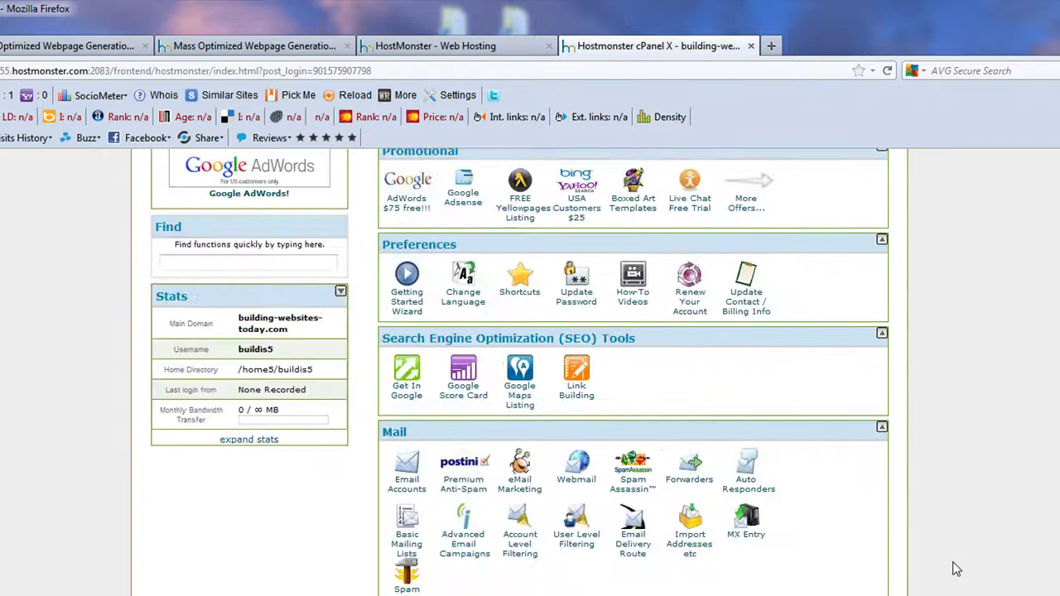
scroll(956, 569, "up", 2)
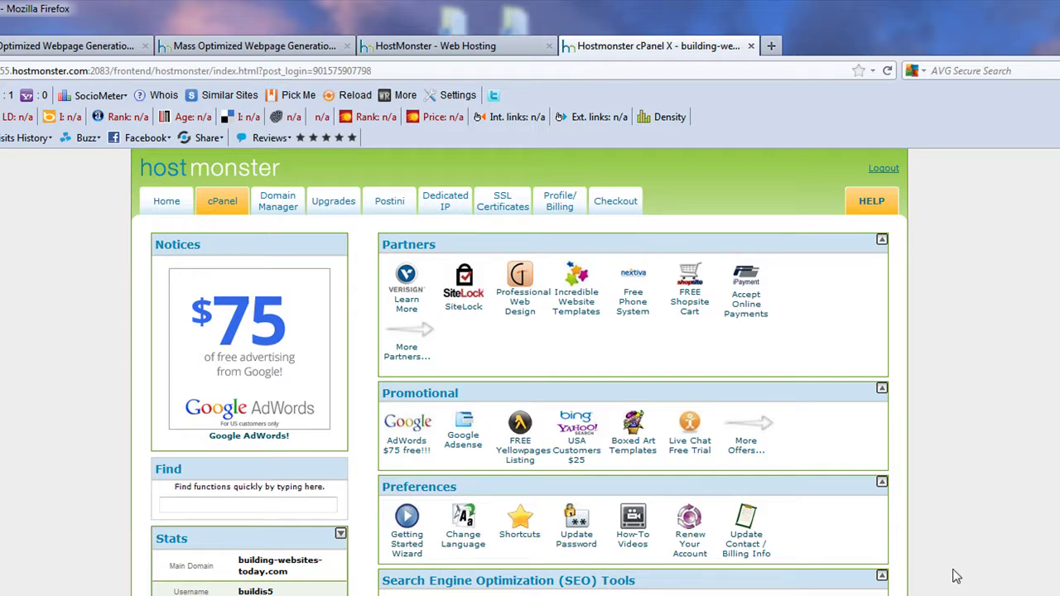
left_click_drag(239, 559, 287, 572)
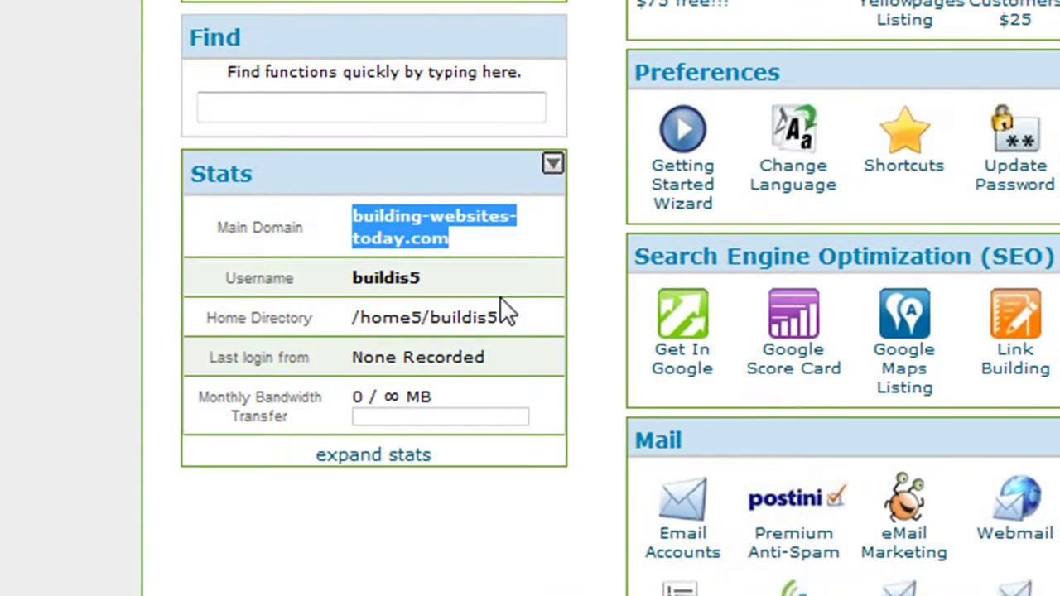
left_click_drag(478, 274, 358, 278)
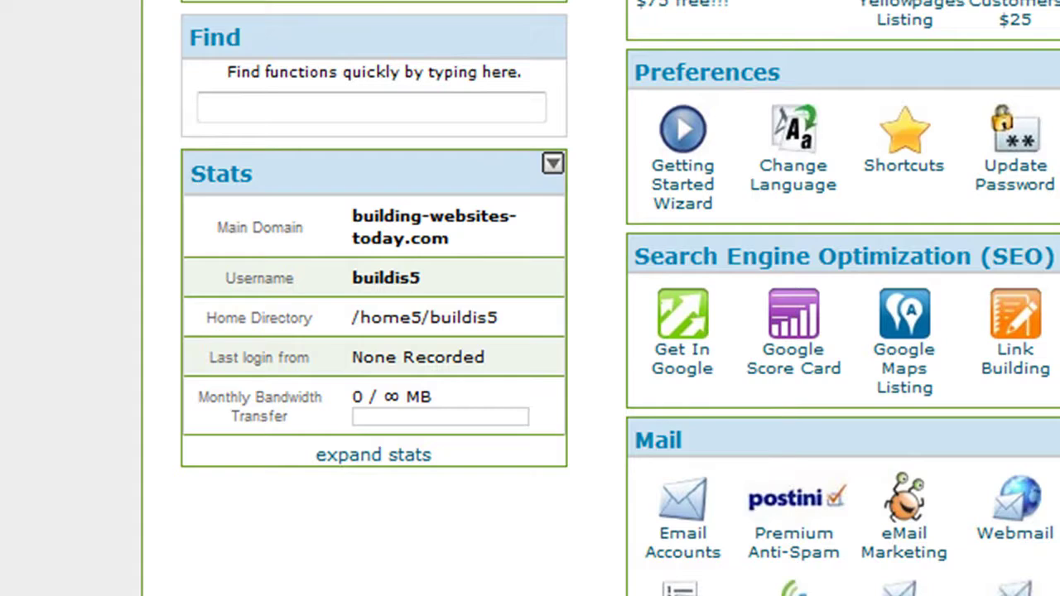
scroll(843, 298, "down", 8)
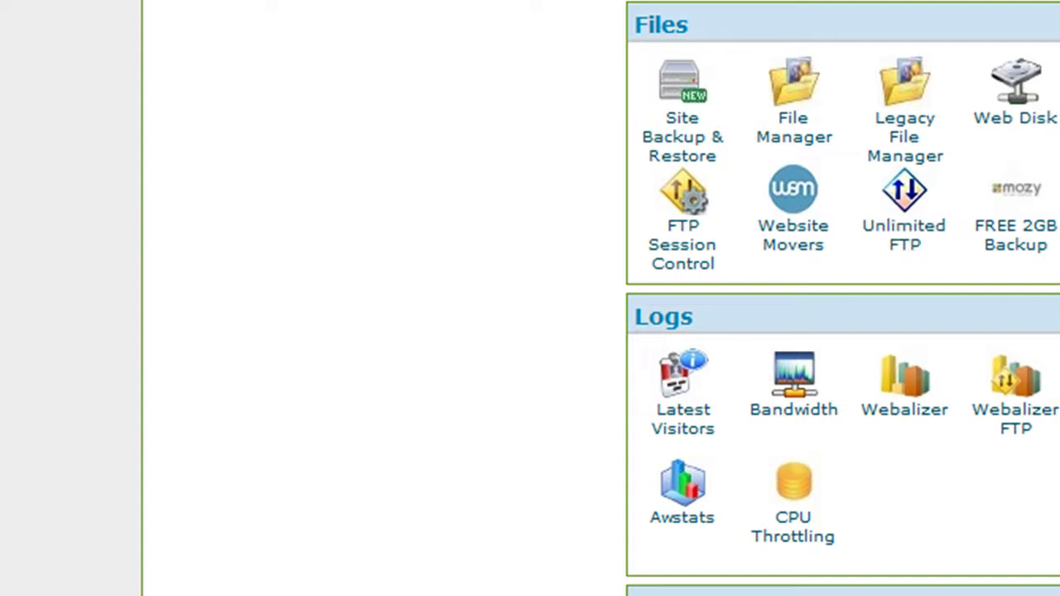
Step: Copy the hosting account's username from the cPanel Stats section
scroll(843, 298, "up", 8)
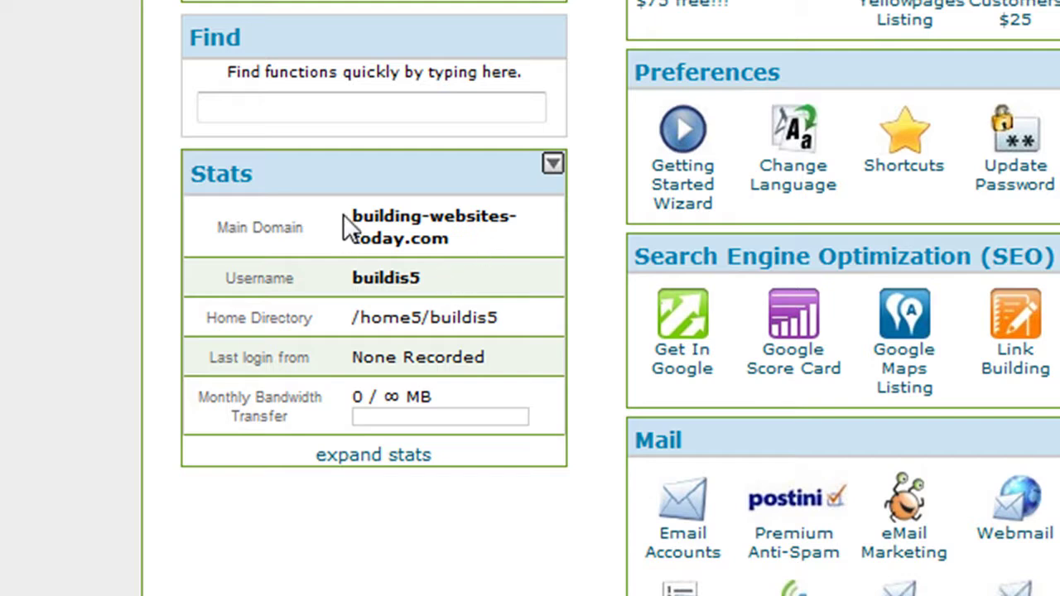
left_click_drag(447, 238, 307, 218)
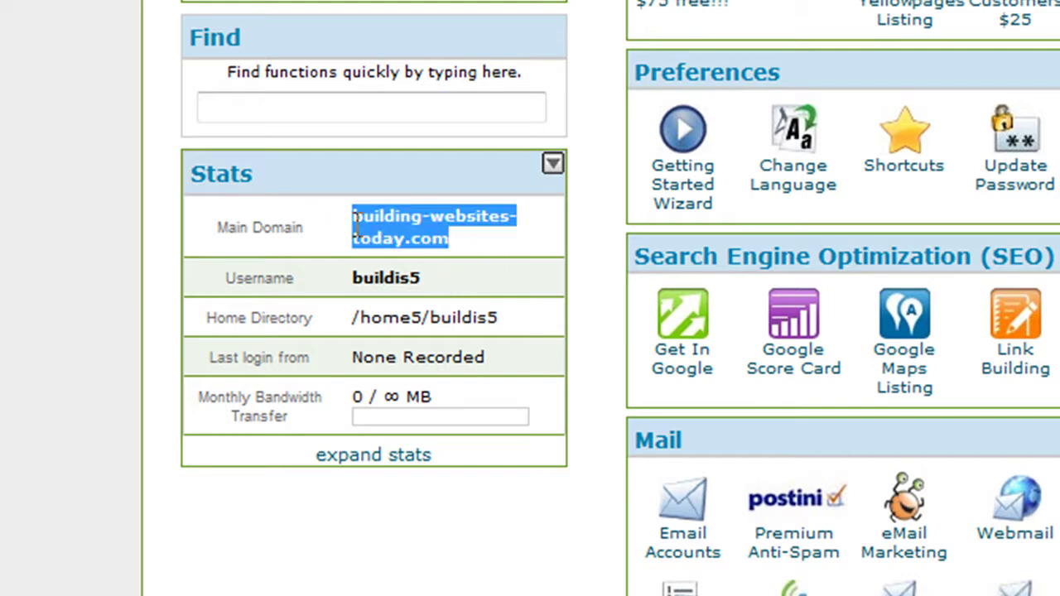
left_click_drag(458, 277, 325, 281)
key("super+c")
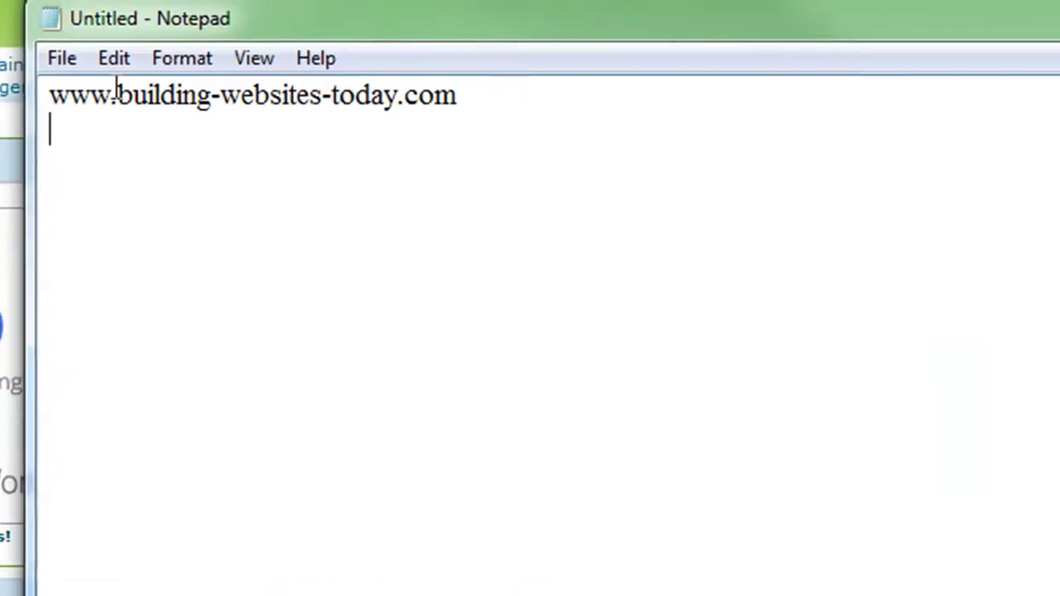
Step: Switch to Notepad and change the www prefix of building-websites-today.com to ftp
left_click_drag(112, 96, 49, 95)
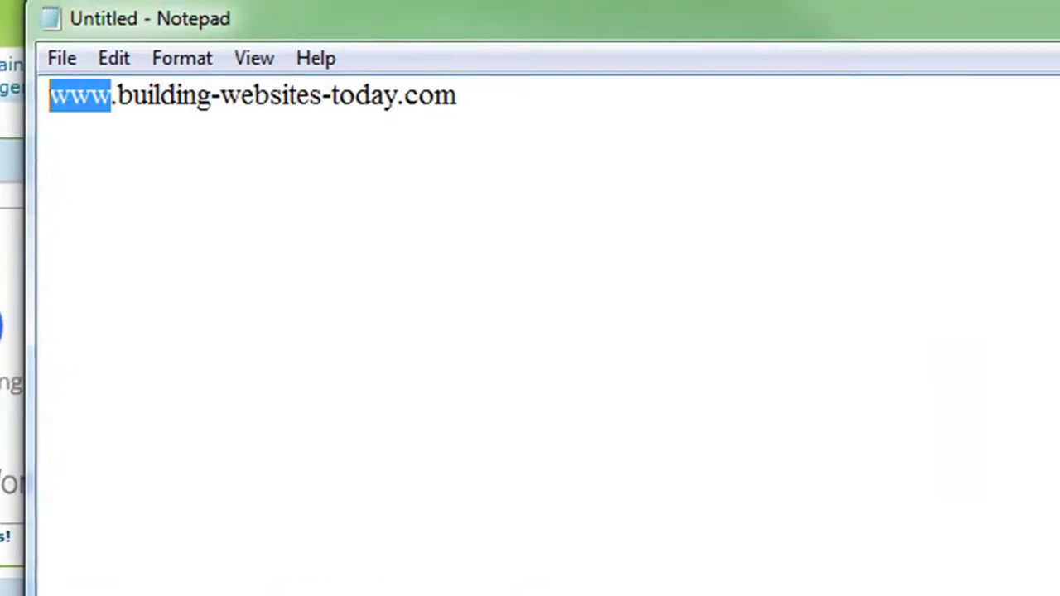
type("fto")
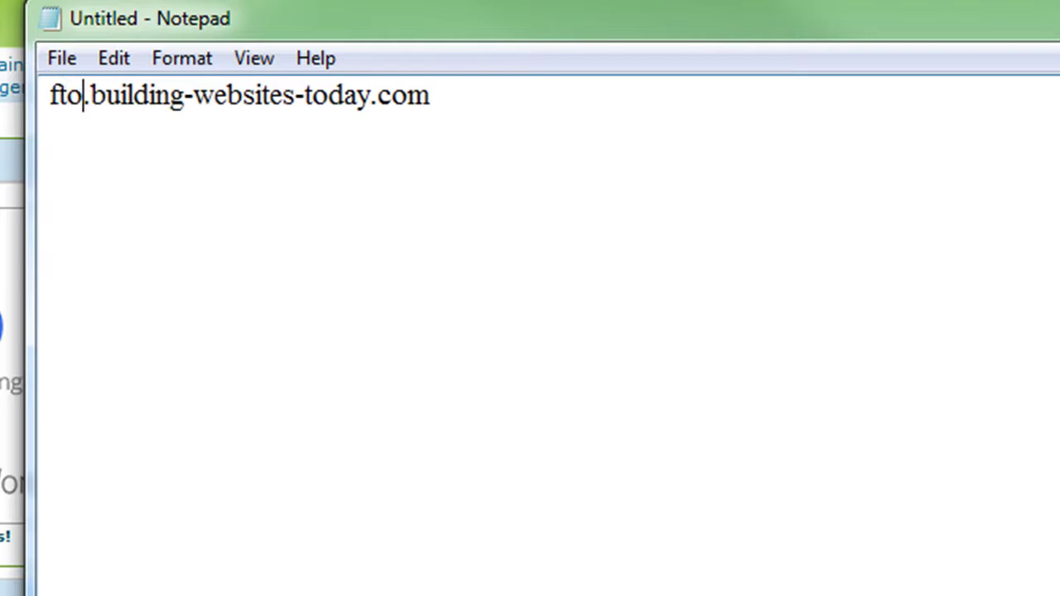
key("BackSpace")
type("p")
Step: Paste the copied username on the line below the FTP address and remove the blank space in front of it
left_click(50, 128)
left_click_drag(490, 17, 1059, 80)
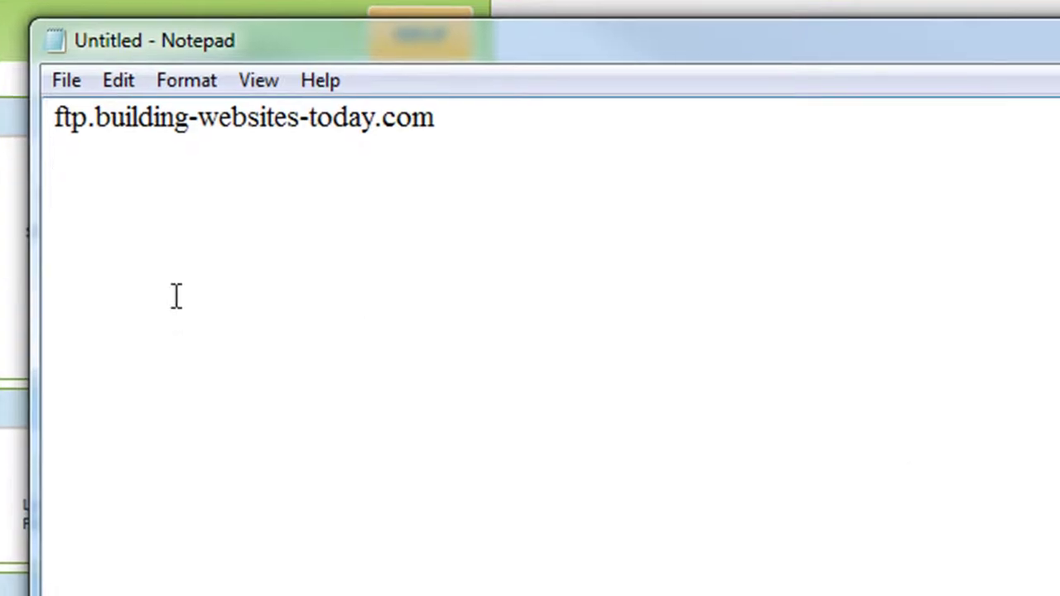
right_click(174, 295)
left_click(303, 433)
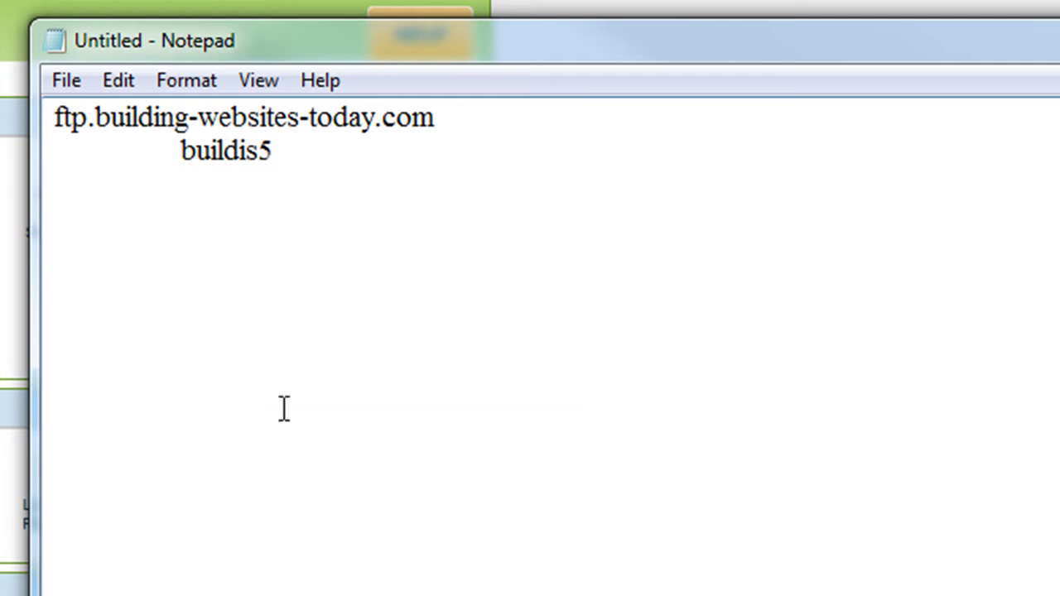
left_click_drag(180, 152, 8, 154)
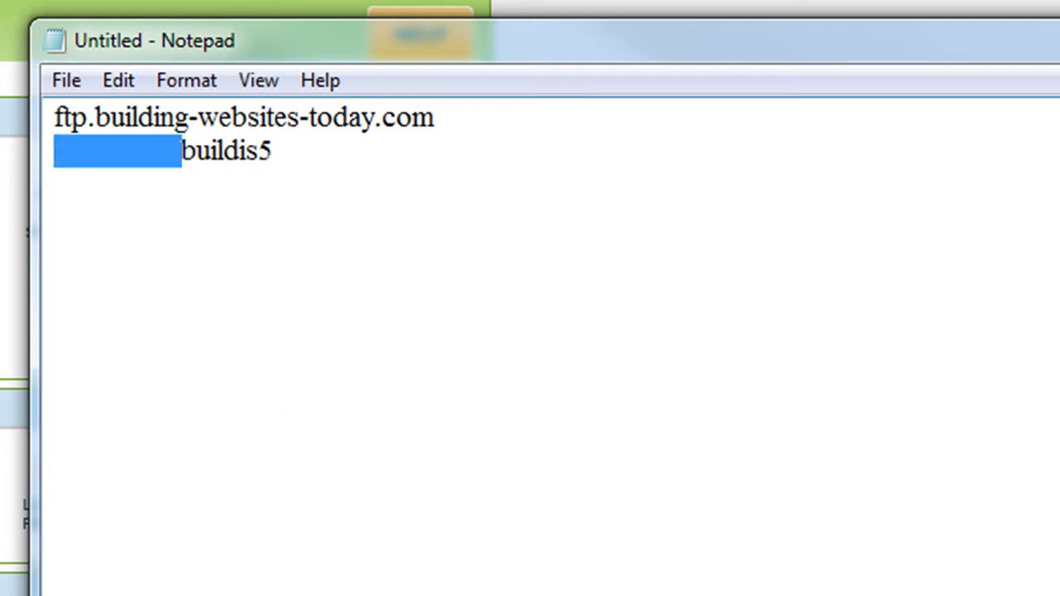
key("BackSpace")
key("End")
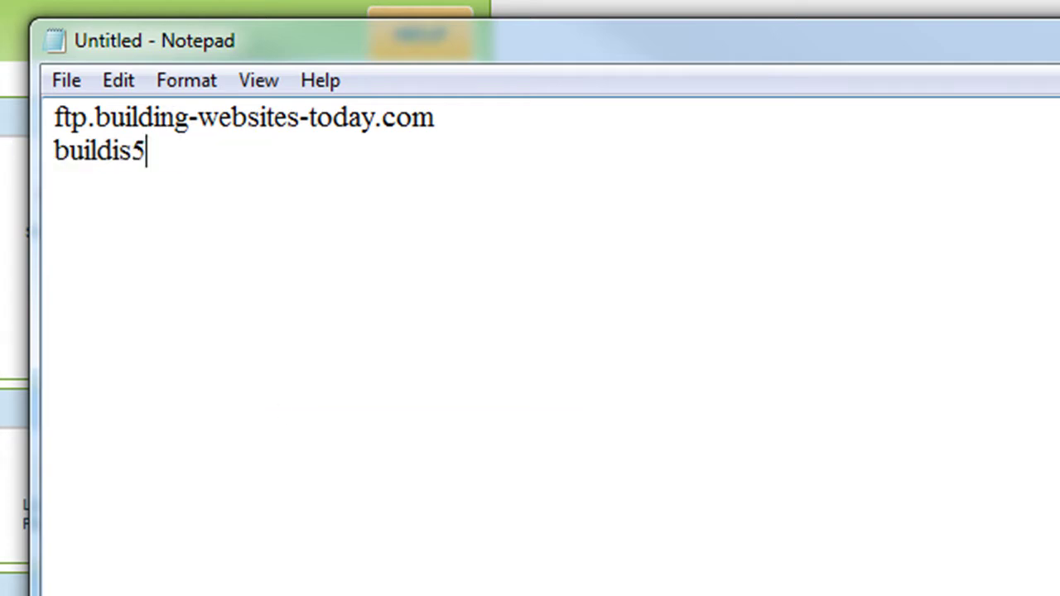
Step: Add the placeholder text "(password)" on a new line below the username
key("Return")
type("password)")
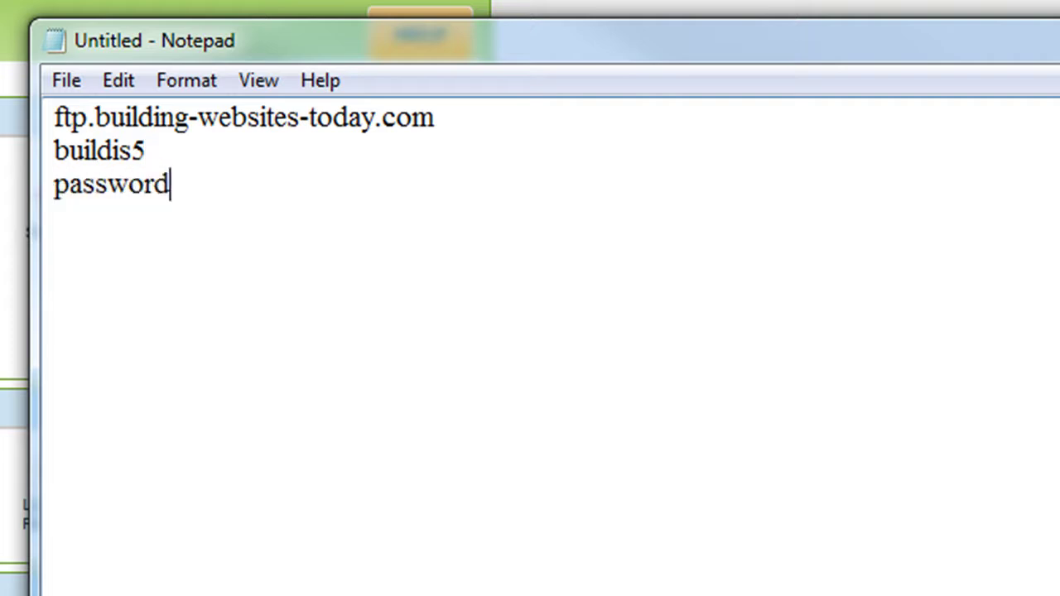
key("Left")
key("Left")
key("Left")
key("Left")
key("Left")
key("Left")
key("Left")
key("Left")
key("Left")
type("(")
key("End")
Step: Leave a blank line below the FTP login details and add the line "FileZilla"
key("Return")
key("Return")
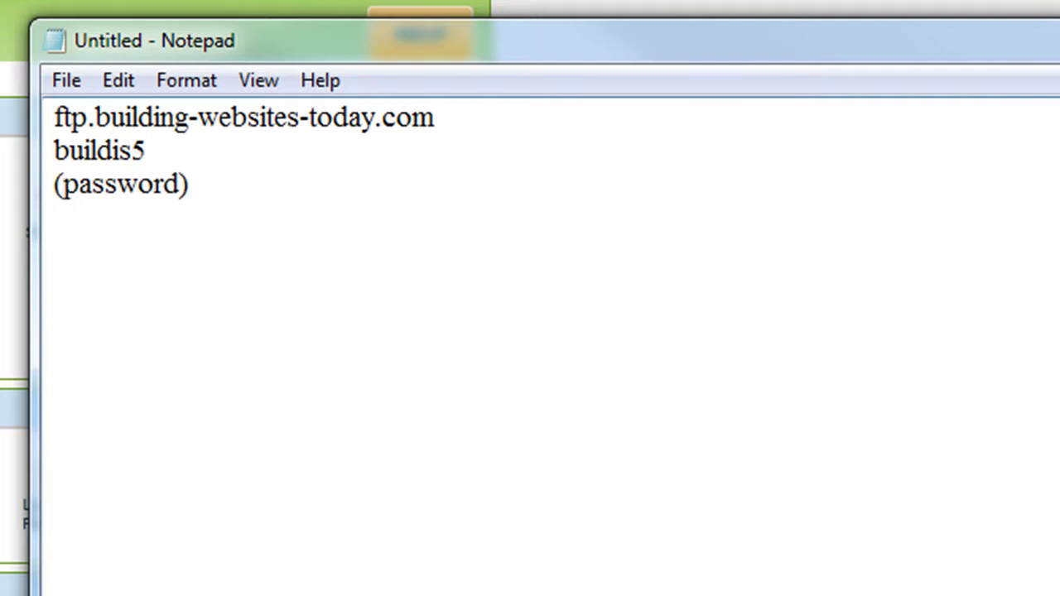
type("FileZ")
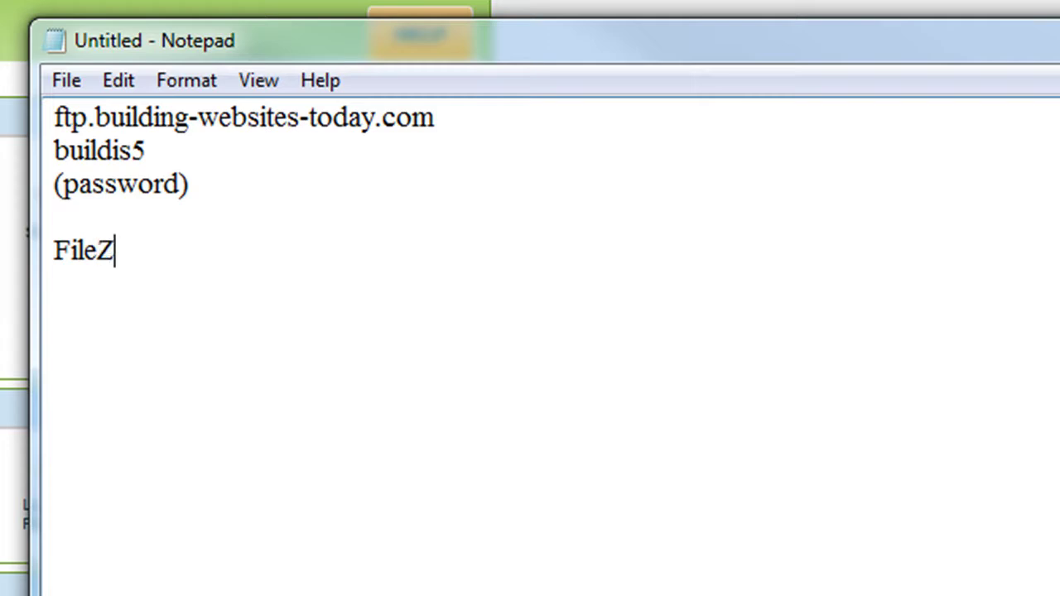
type("illa")
key("Return")
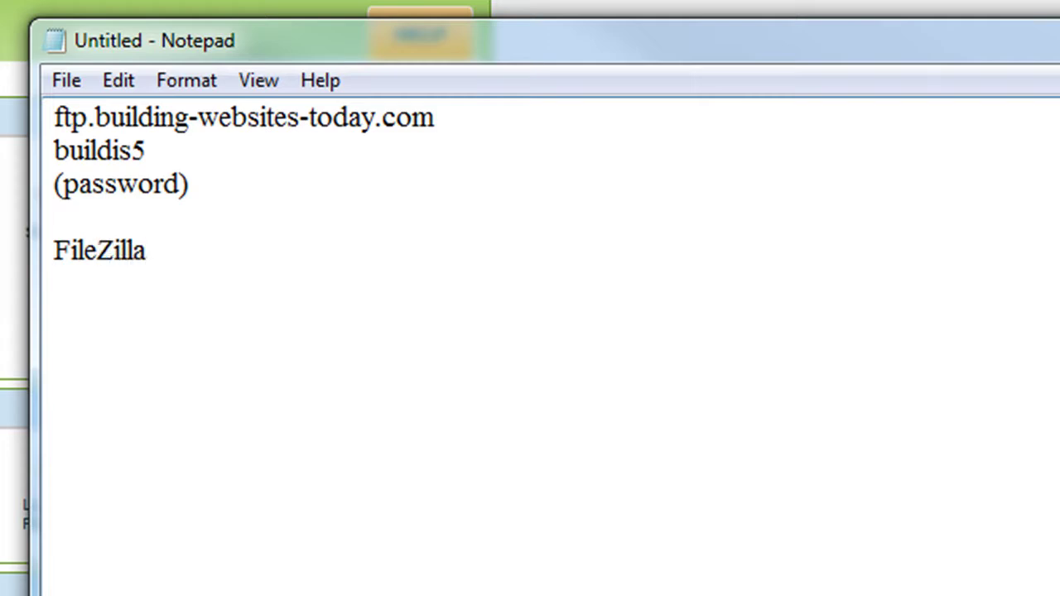
left_click_drag(199, 185, 52, 126)
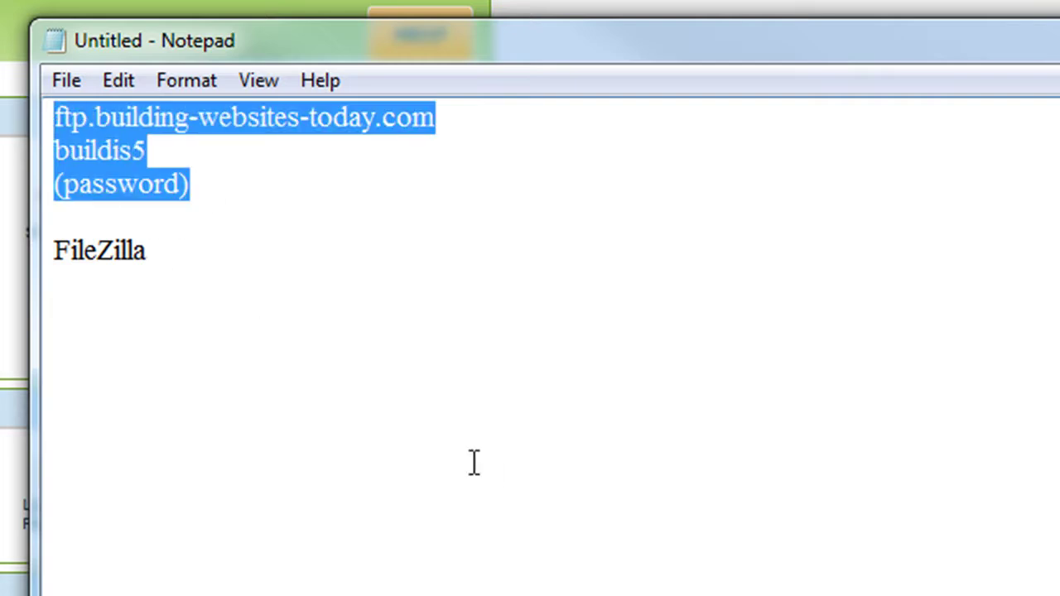
left_click(374, 428)
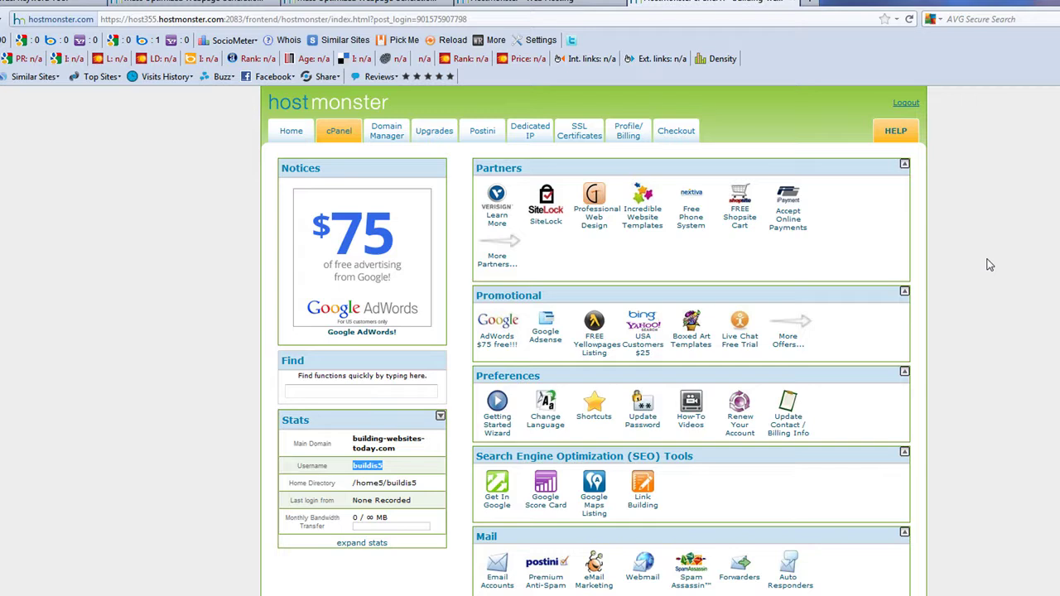
Step: Log out of HostMonster and close all the open browser tabs, returning to the Notepad notes
left_click(904, 105)
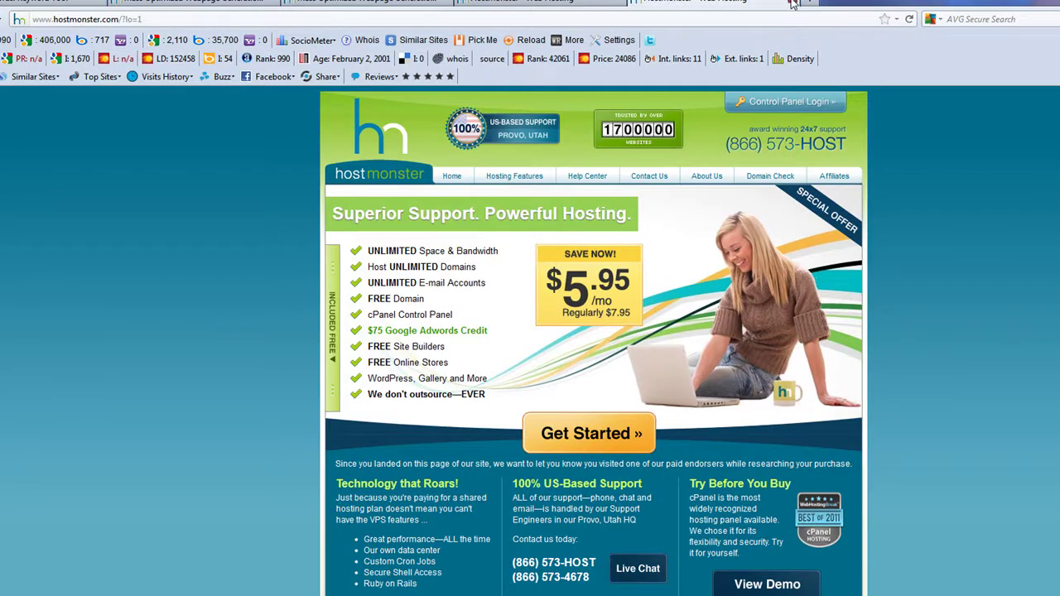
left_click(795, 5)
left_click(630, 3)
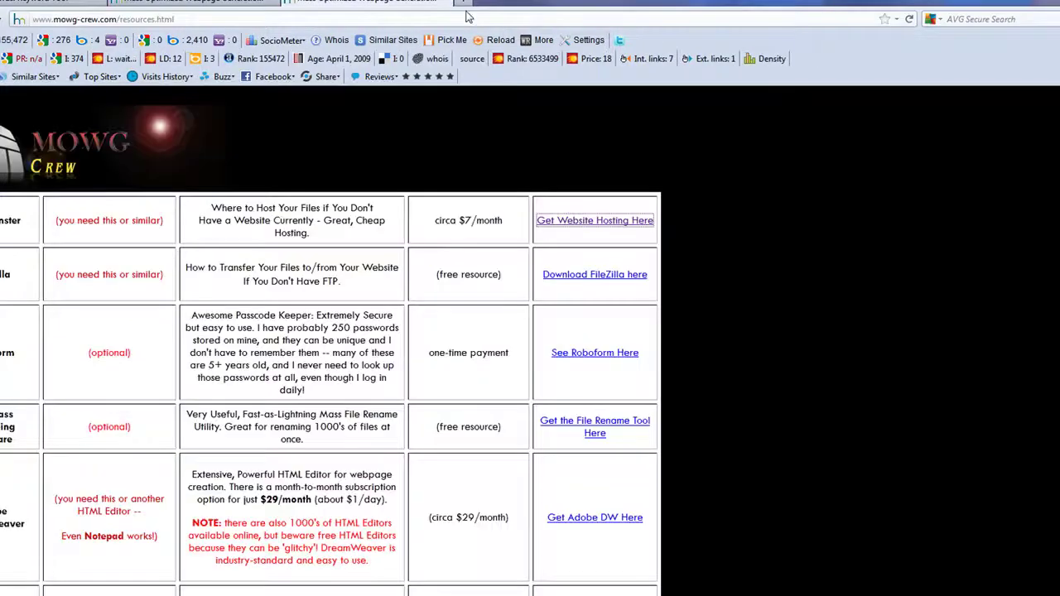
left_click(448, 4)
left_click(263, 5)
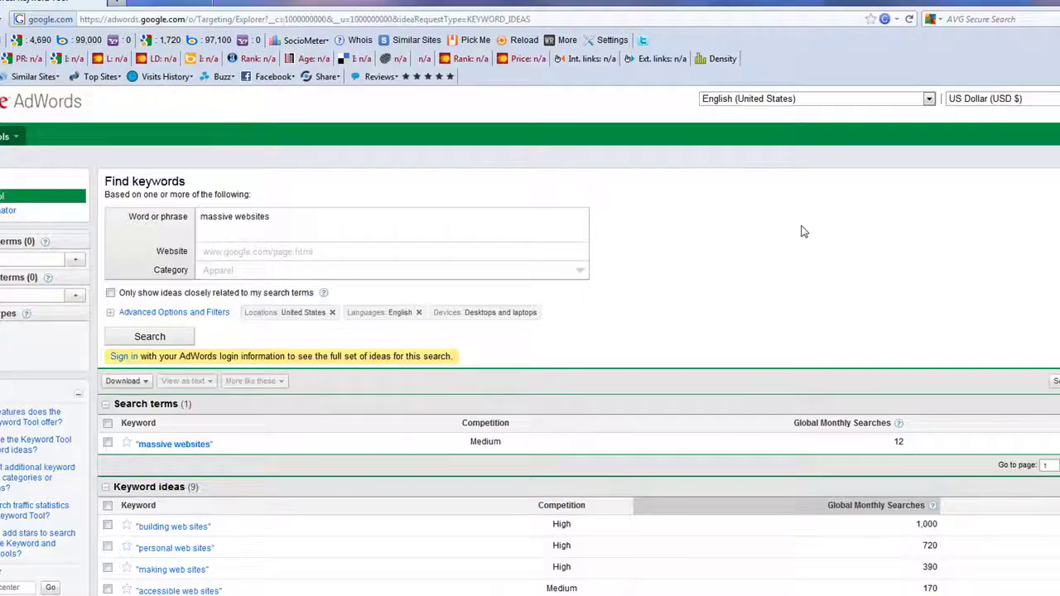
key("ctrl+w")
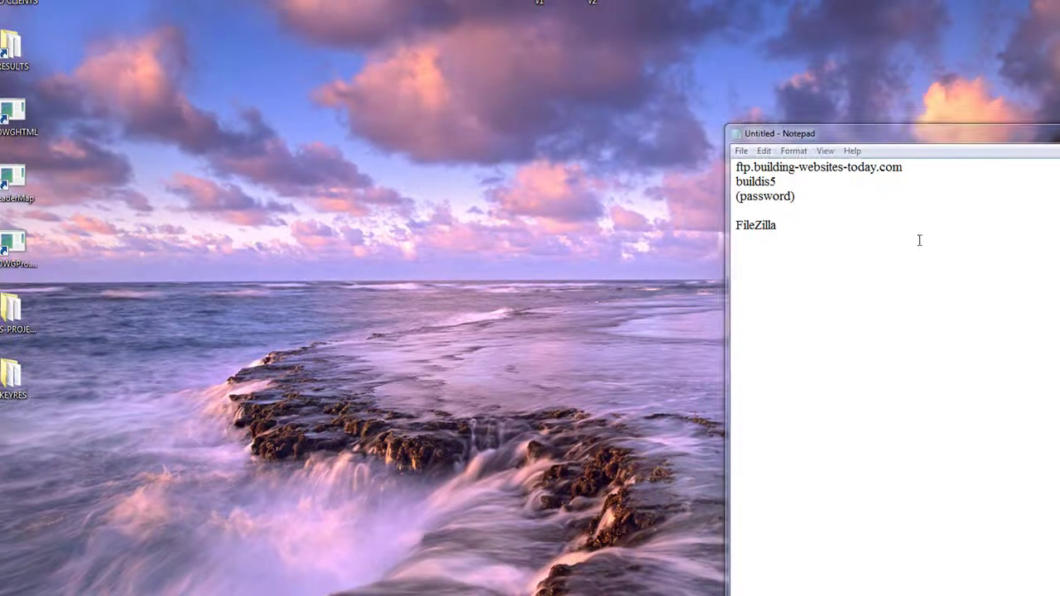
left_click(958, 392)
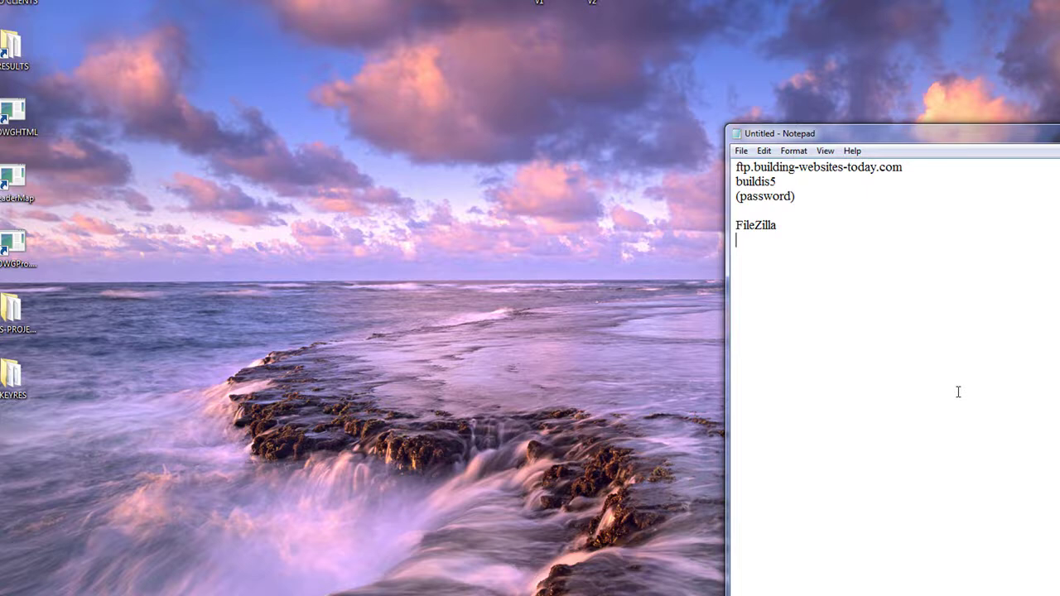